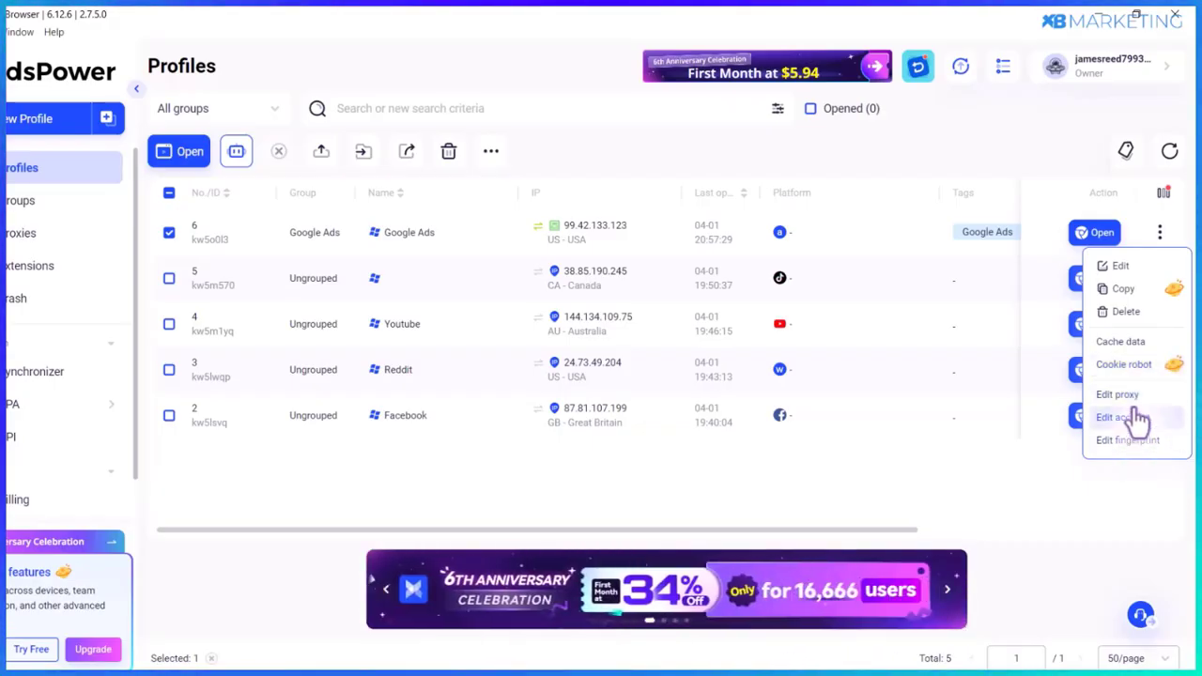
- Select all five existing profiles and open the toolbar's bulk actions menu
{"action": "left_click", "coordinate": [169, 197]}
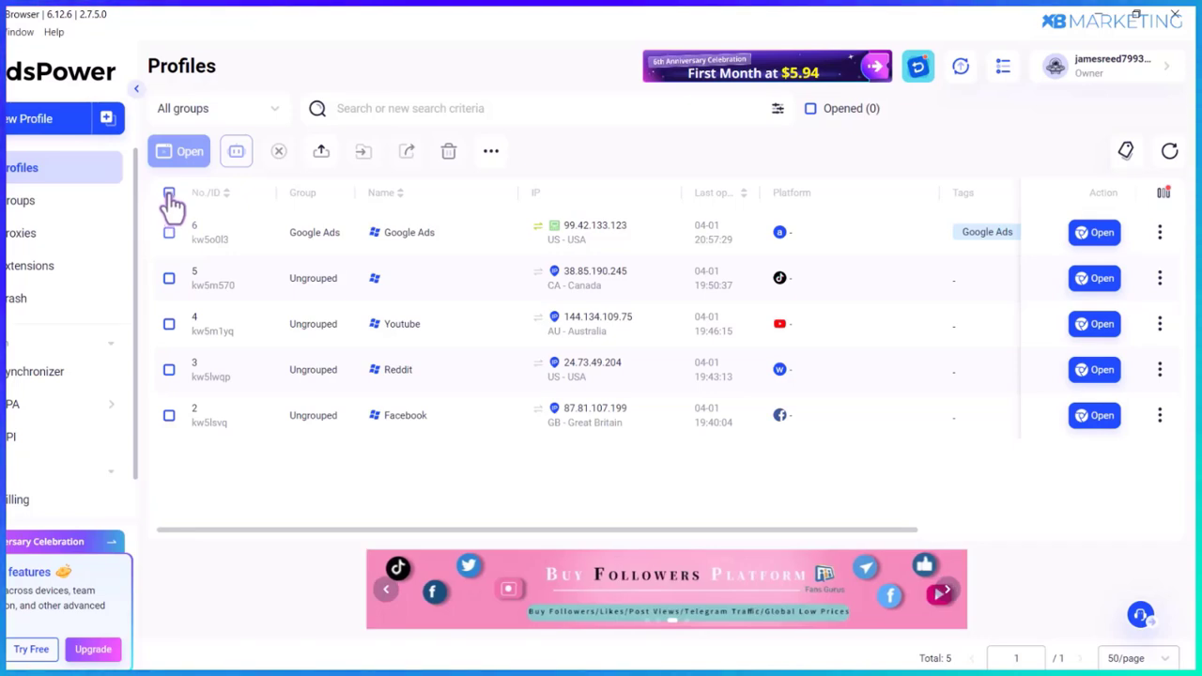
{"action": "left_click", "coordinate": [169, 194]}
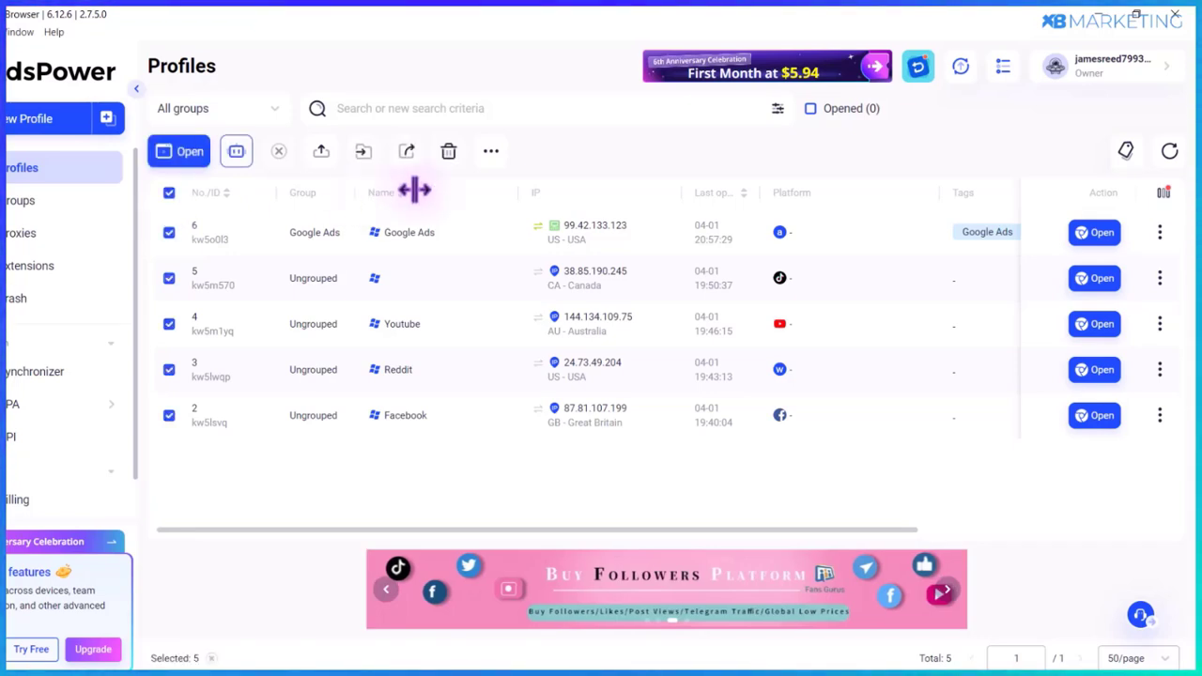
{"action": "left_click", "coordinate": [491, 152]}
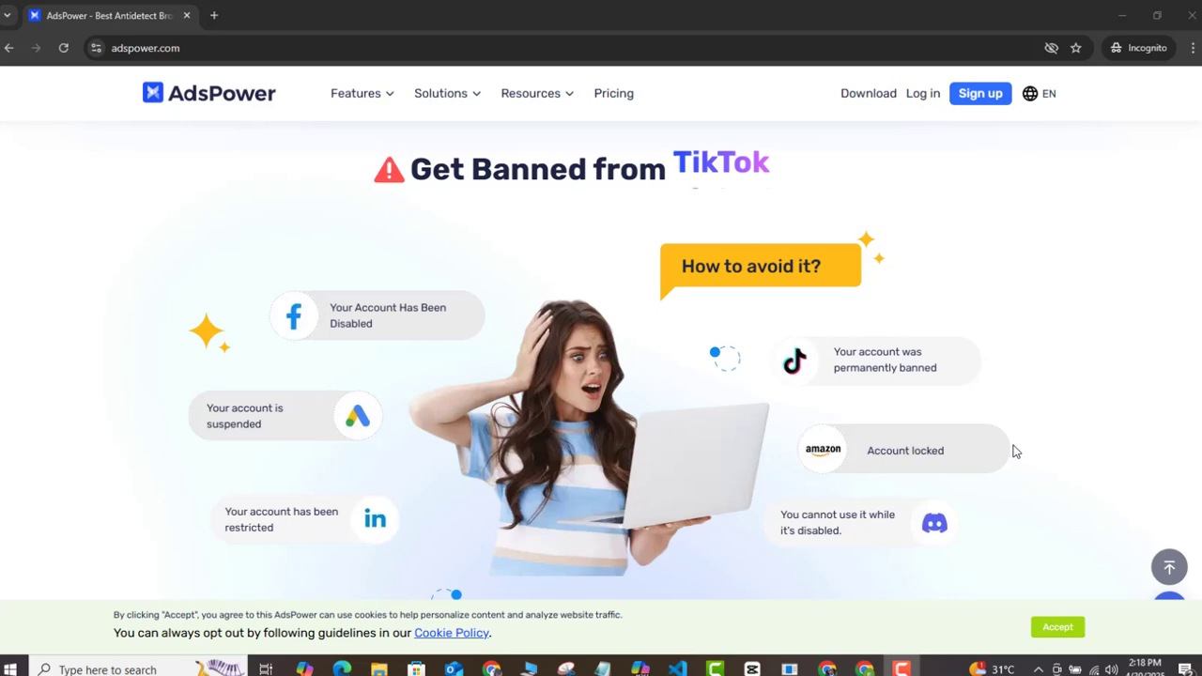
- Scroll down the adspower.com homepage past the fingerprint section
{"action": "scroll", "coordinate": [1012, 452], "scroll_direction": "down", "scroll_amount": 5}
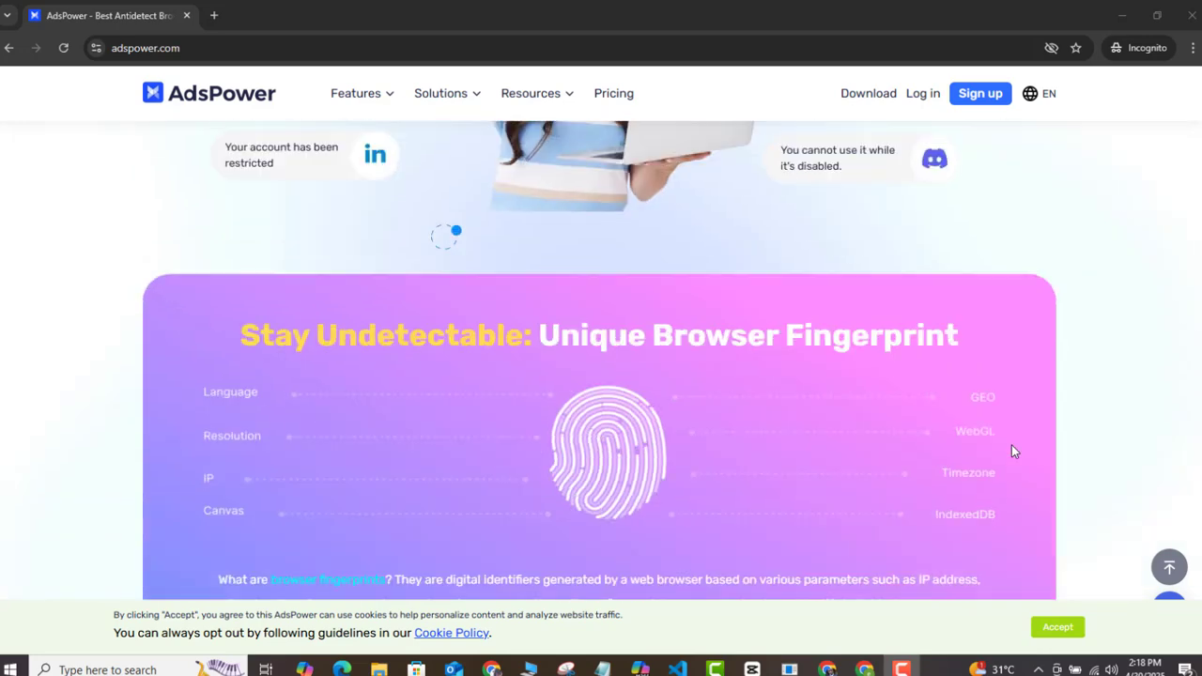
{"action": "scroll", "coordinate": [1012, 452], "scroll_direction": "down", "scroll_amount": 5}
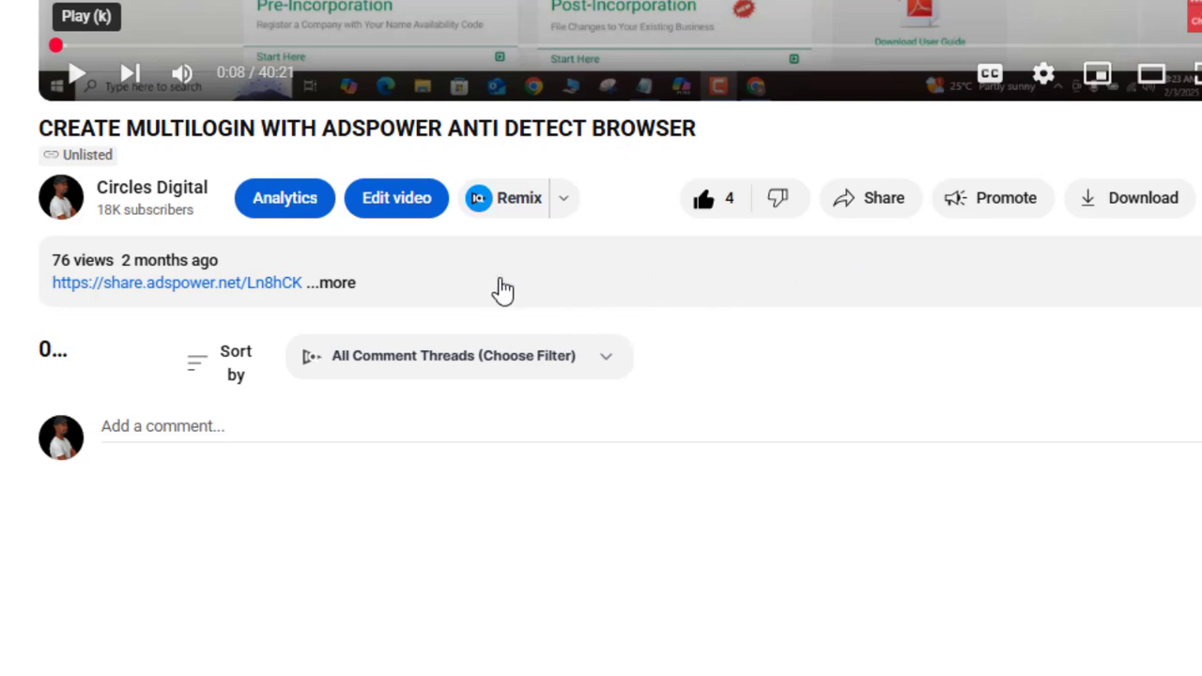
- Copy the AdsPower share link from the video description into a new incognito window's address bar
{"action": "left_click", "coordinate": [345, 284]}
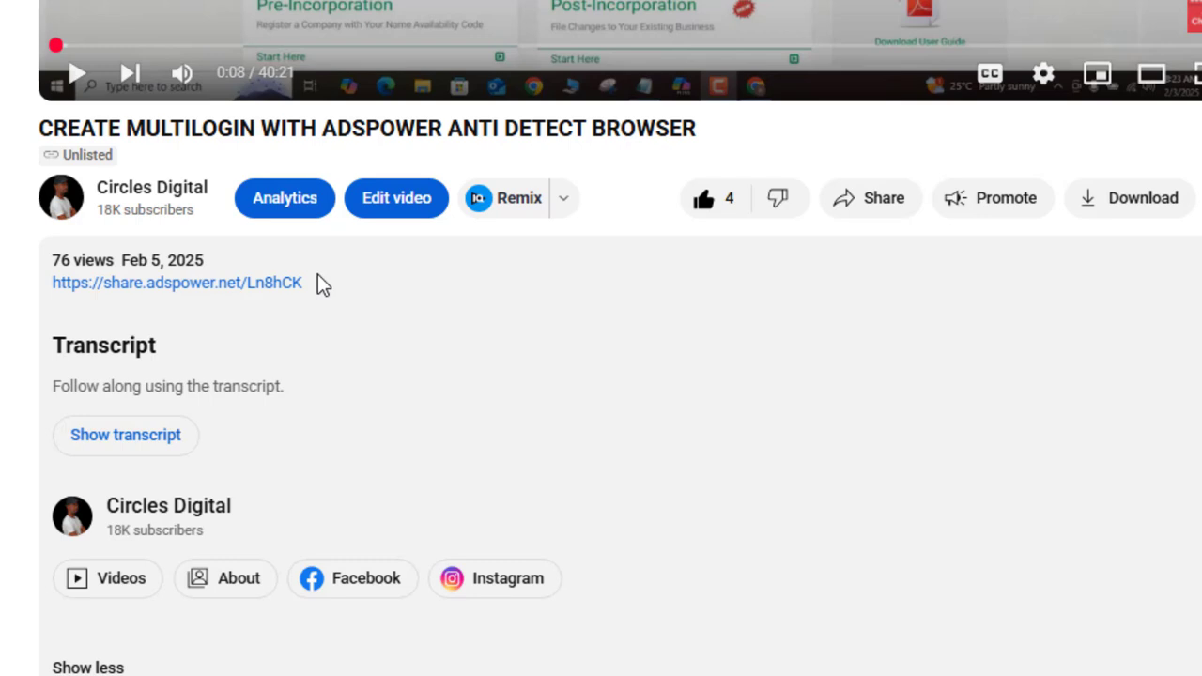
{"action": "left_click_drag", "start_coordinate": [317, 275], "coordinate": [41, 294]}
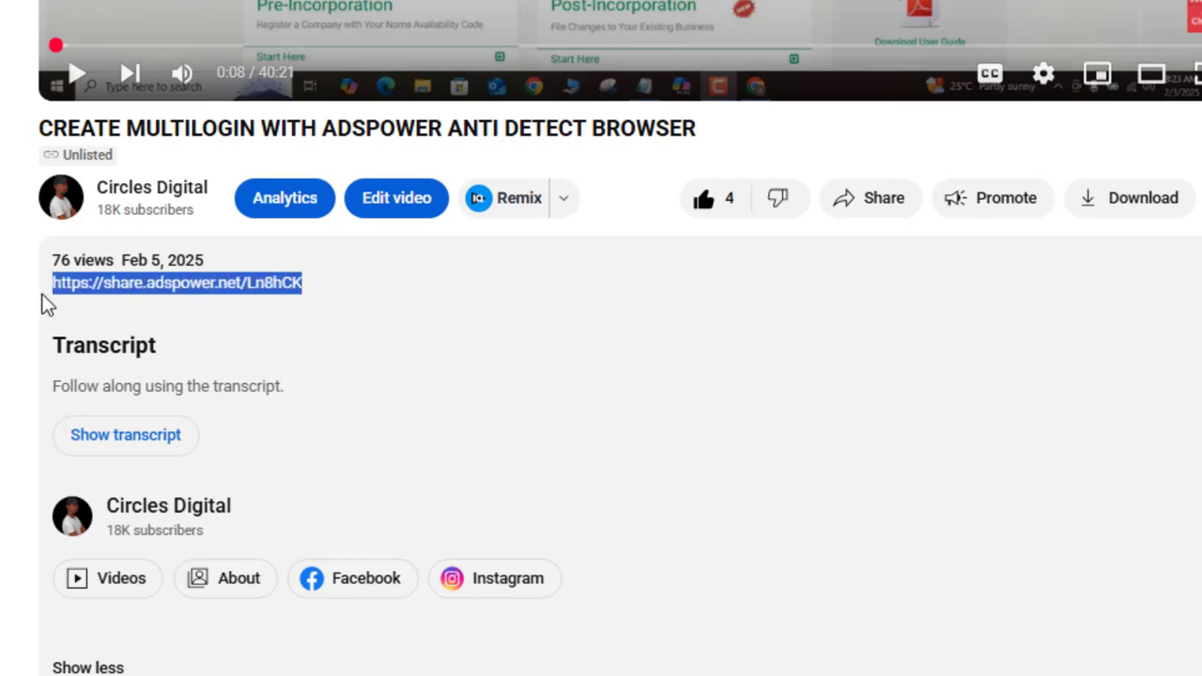
{"action": "right_click", "coordinate": [78, 288]}
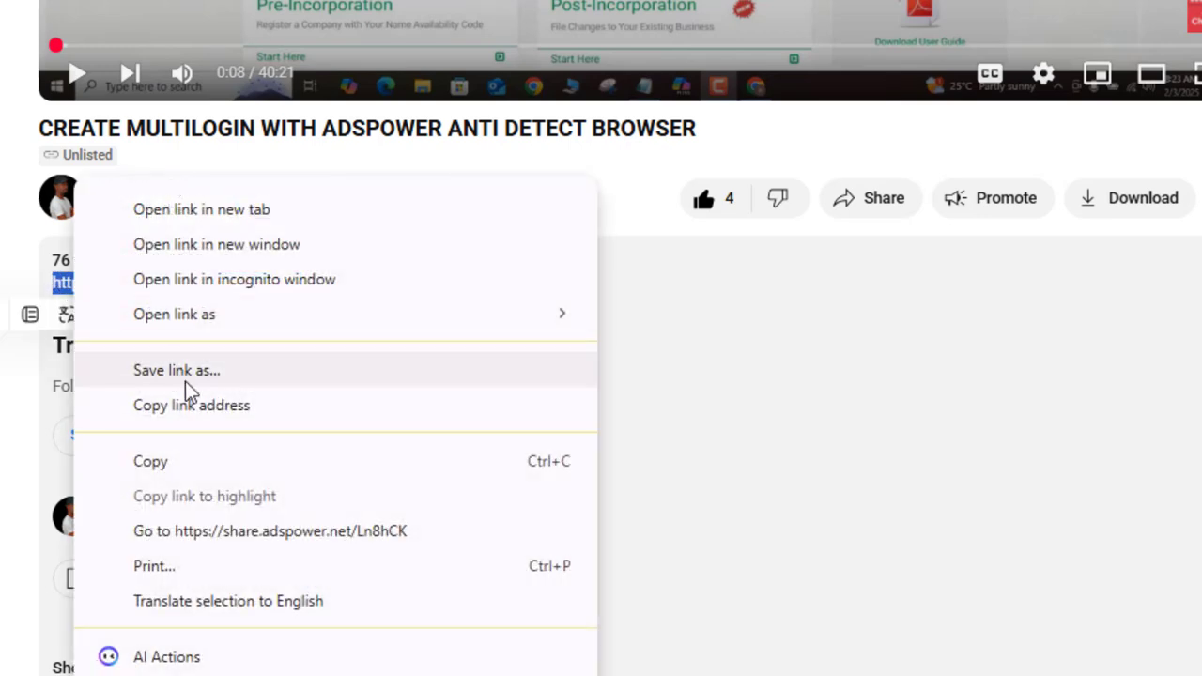
{"action": "left_click", "coordinate": [181, 470]}
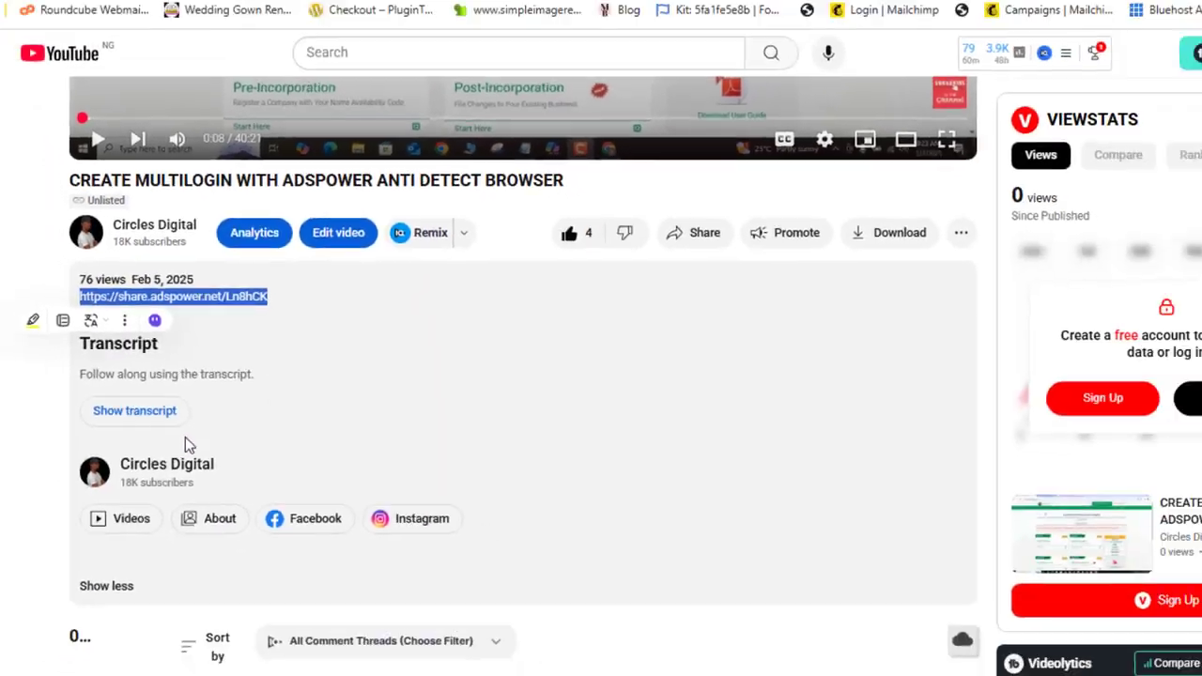
{"action": "key", "text": "ctrl+shift+n"}
{"action": "key", "text": "ctrl+v"}
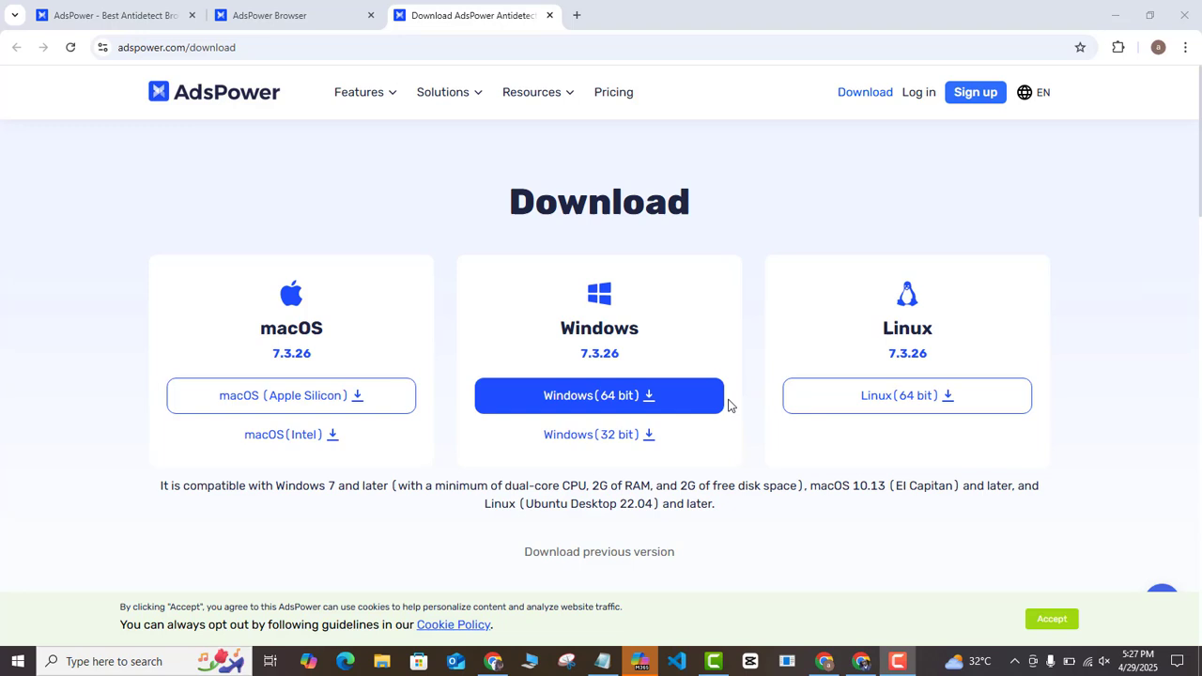
- Download the Windows 64-bit installer AdsPower-Global-7.3.26-x64.exe
{"action": "left_click", "coordinate": [619, 407]}
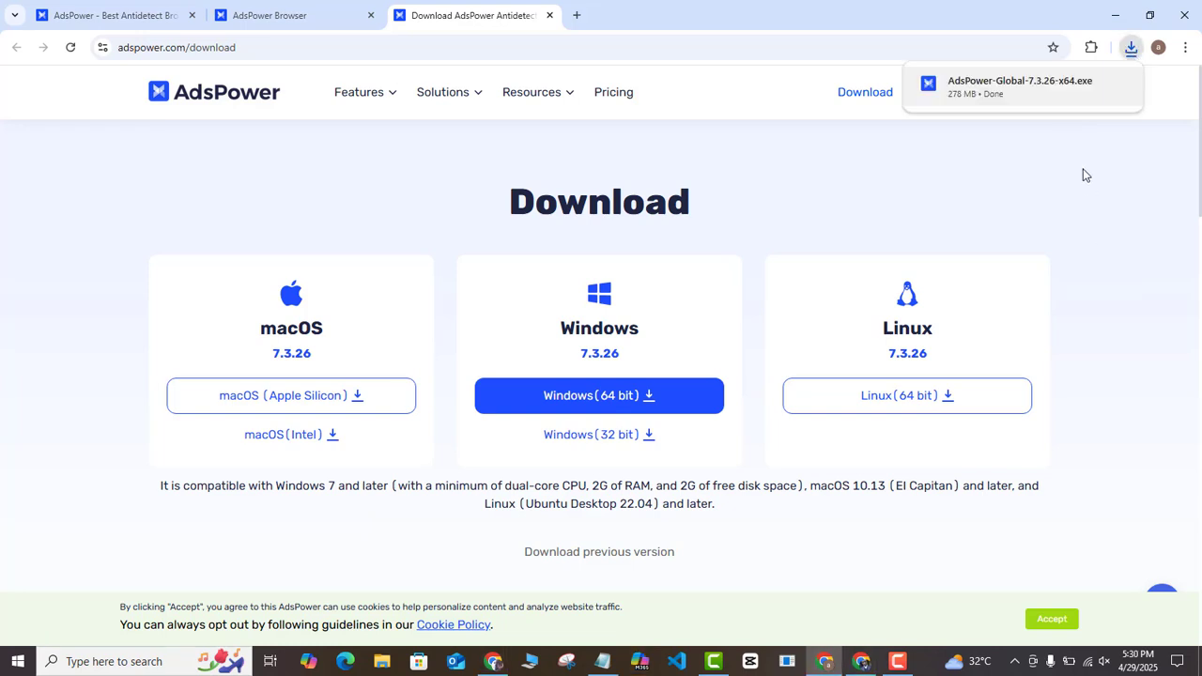
- Run the installer, accept the licence, install AdsPower Global 7.3.26 and launch it
{"action": "left_click", "coordinate": [1000, 105]}
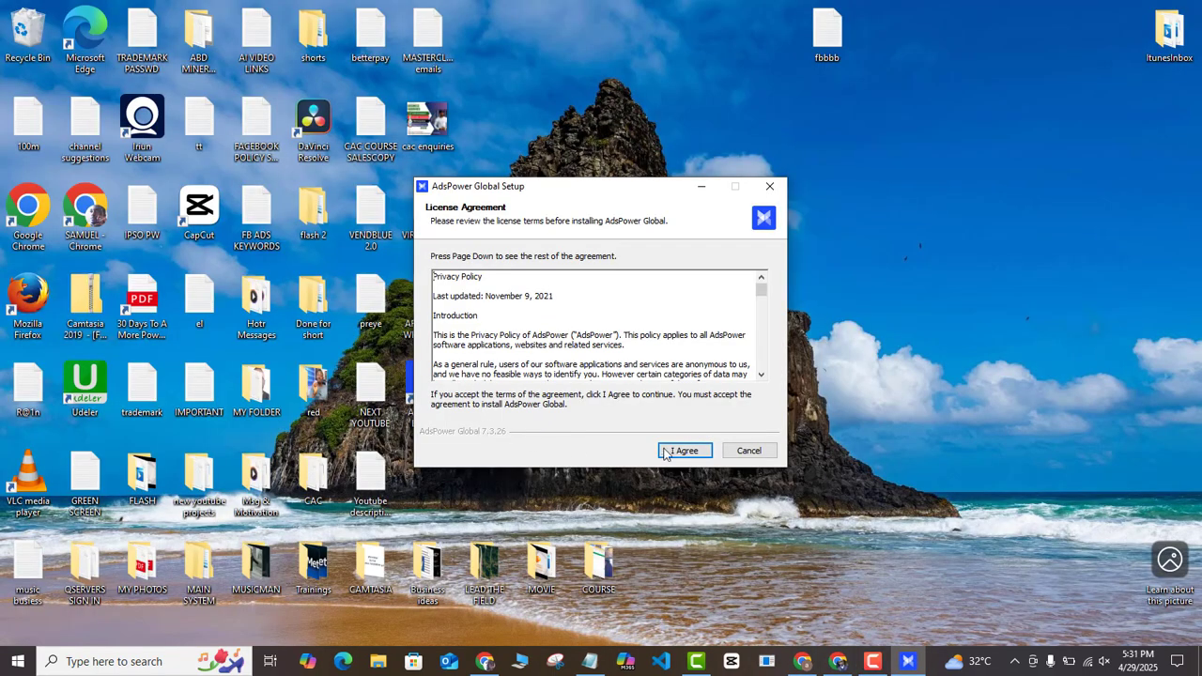
{"action": "left_click", "coordinate": [680, 449]}
{"action": "left_click", "coordinate": [682, 449]}
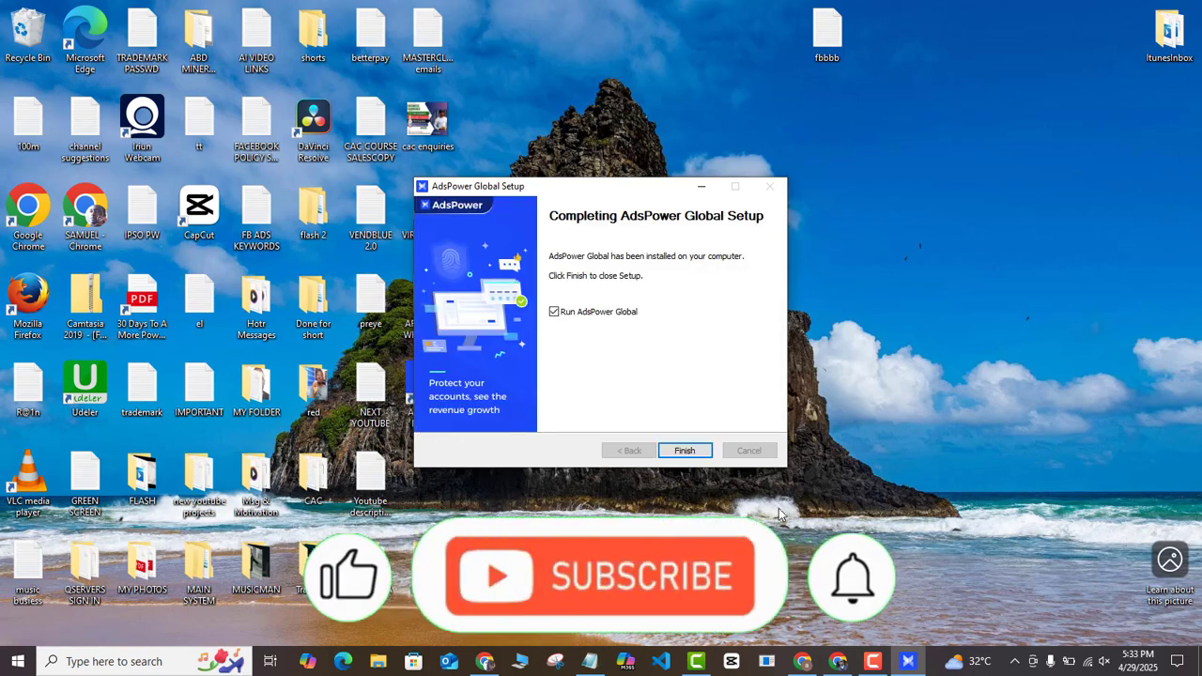
{"action": "left_click", "coordinate": [686, 451]}
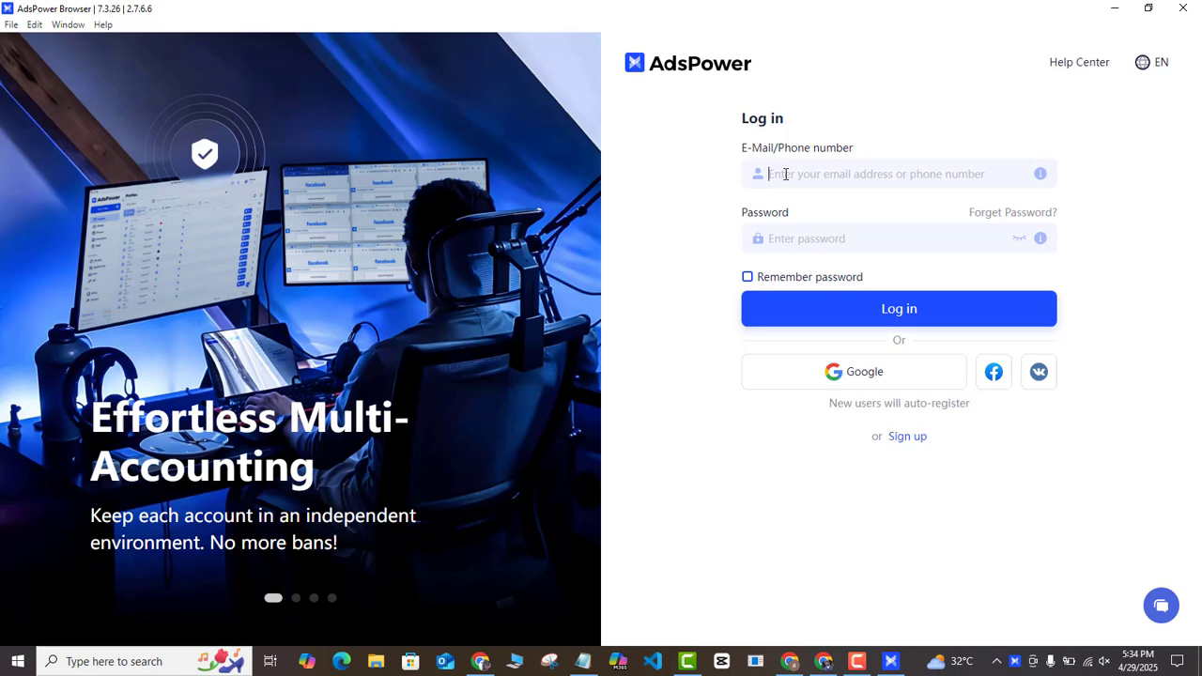
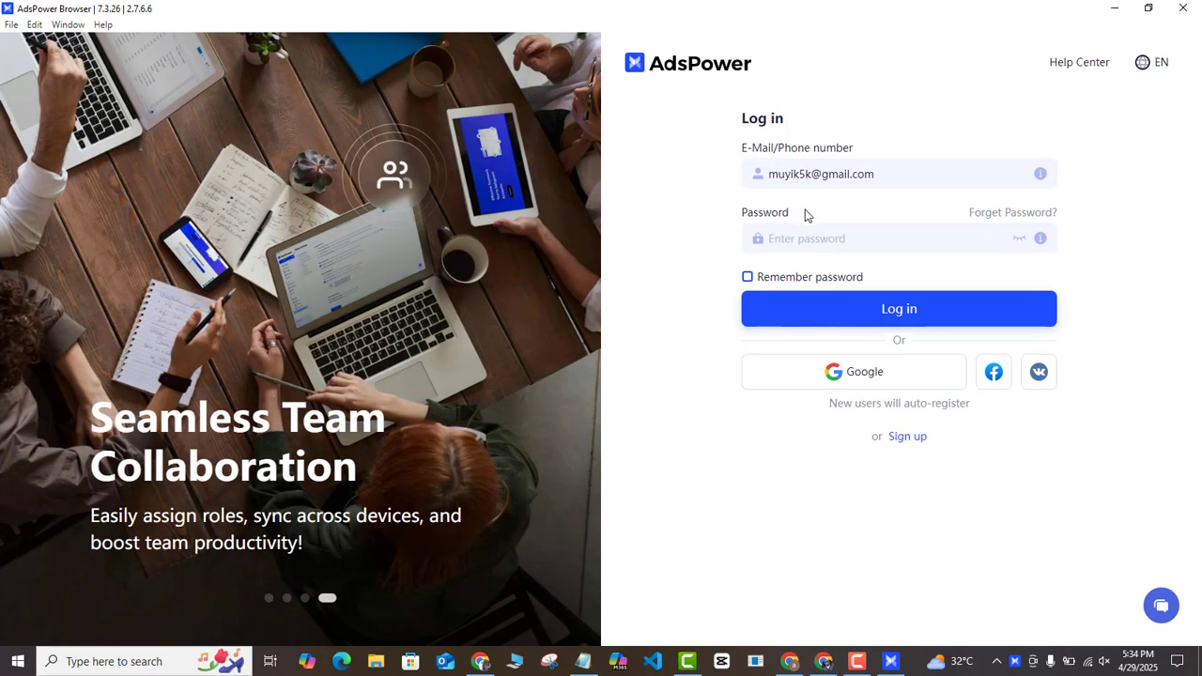
- Log in to AdsPower with the account e-mail and password
{"action": "left_click", "coordinate": [807, 239]}
{"action": "left_click", "coordinate": [851, 372]}
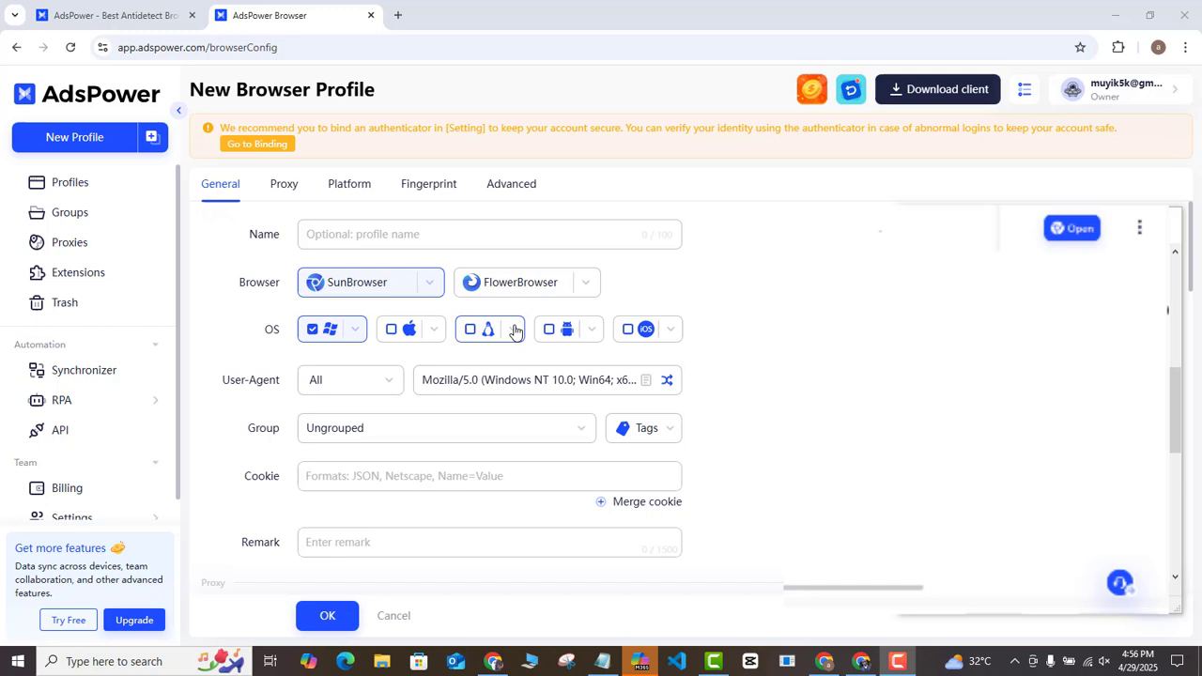
- Create a new browser profile named 'Gmail account 1'
{"action": "left_click", "coordinate": [77, 146]}
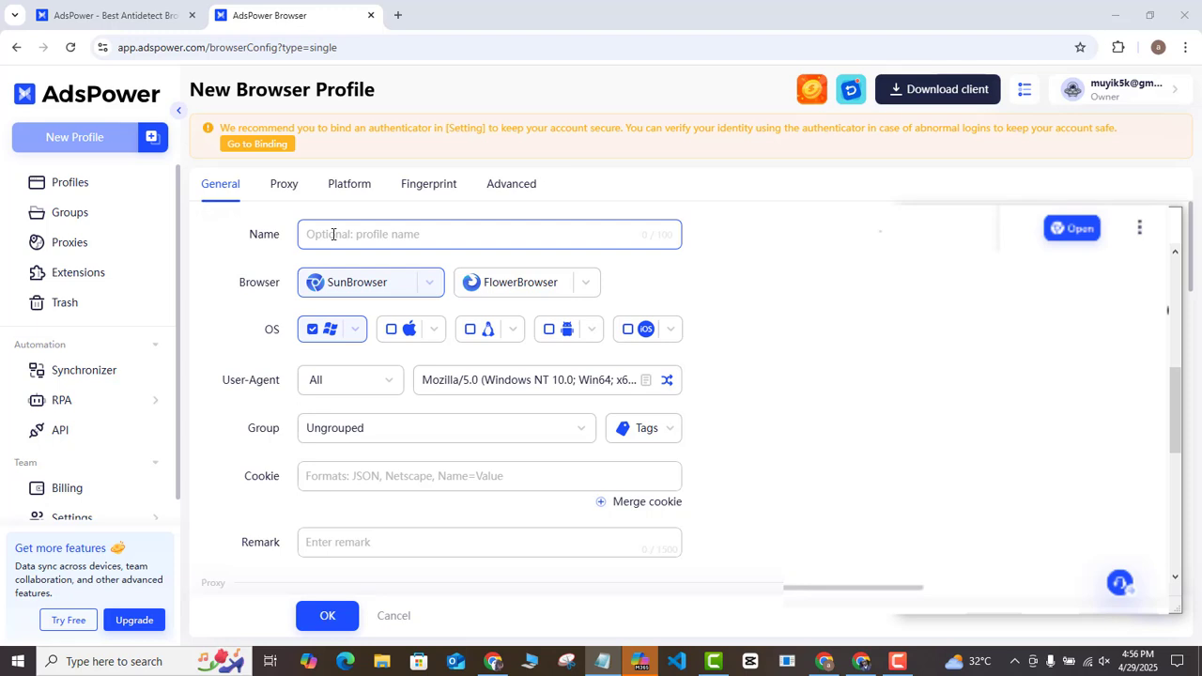
{"action": "left_click", "coordinate": [334, 234]}
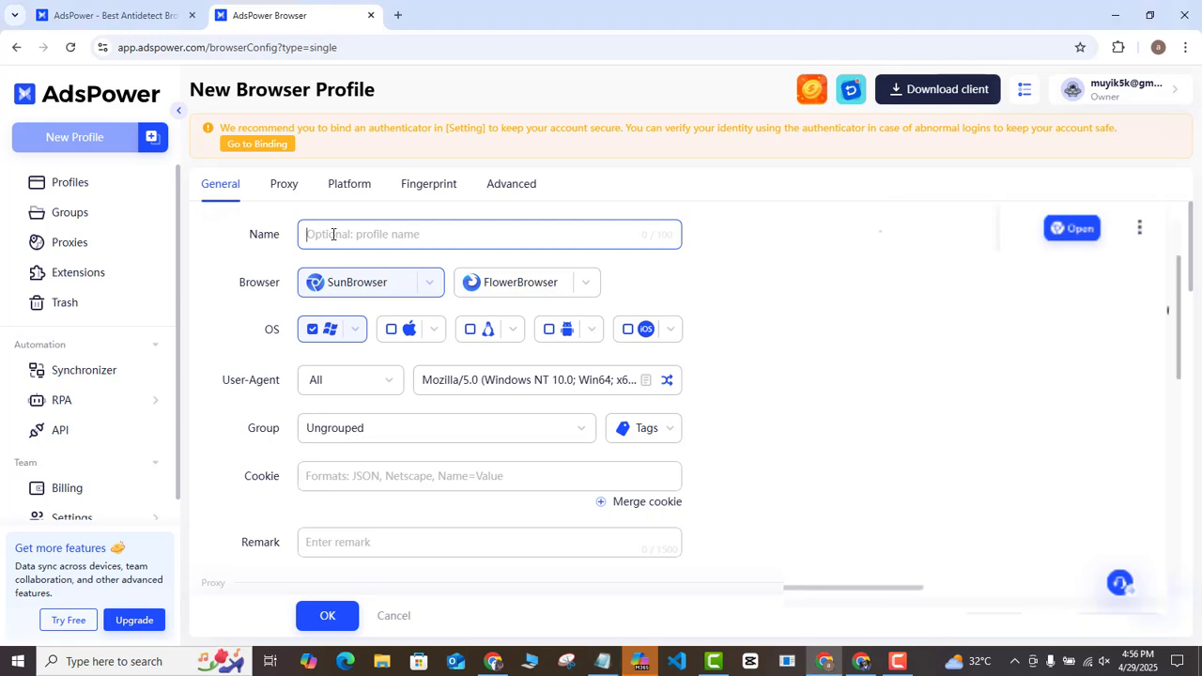
{"action": "type", "text": "Gmail acc"}
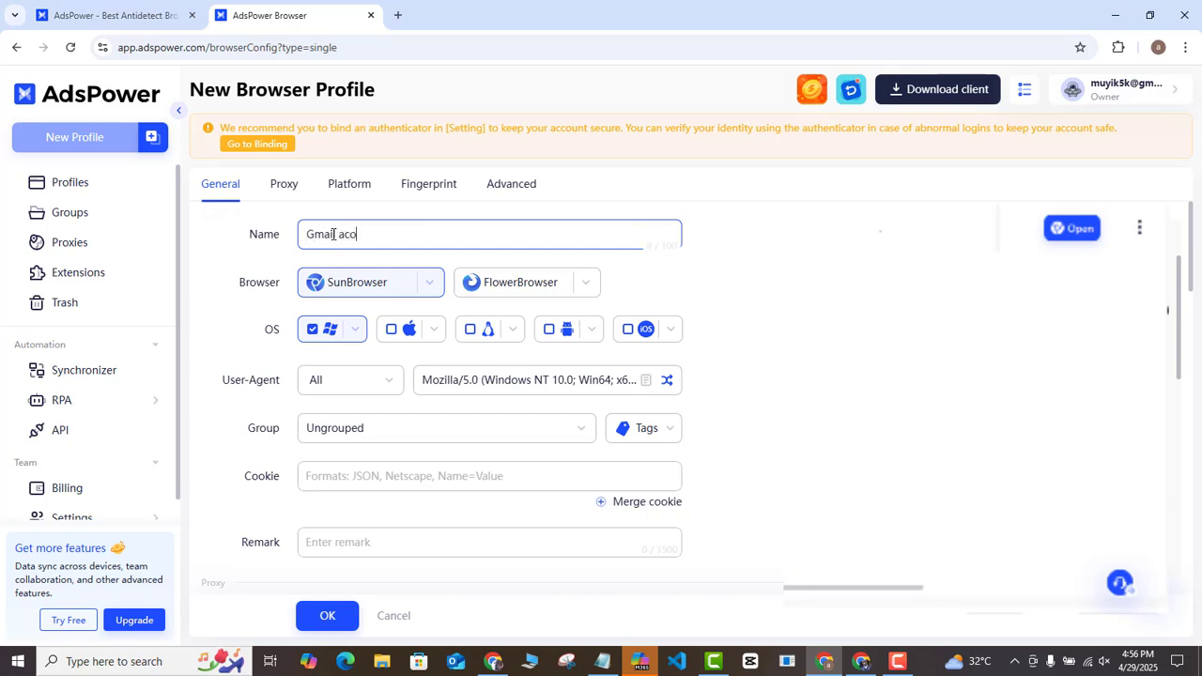
{"action": "type", "text": "ount 1"}
{"action": "left_click", "coordinate": [315, 299]}
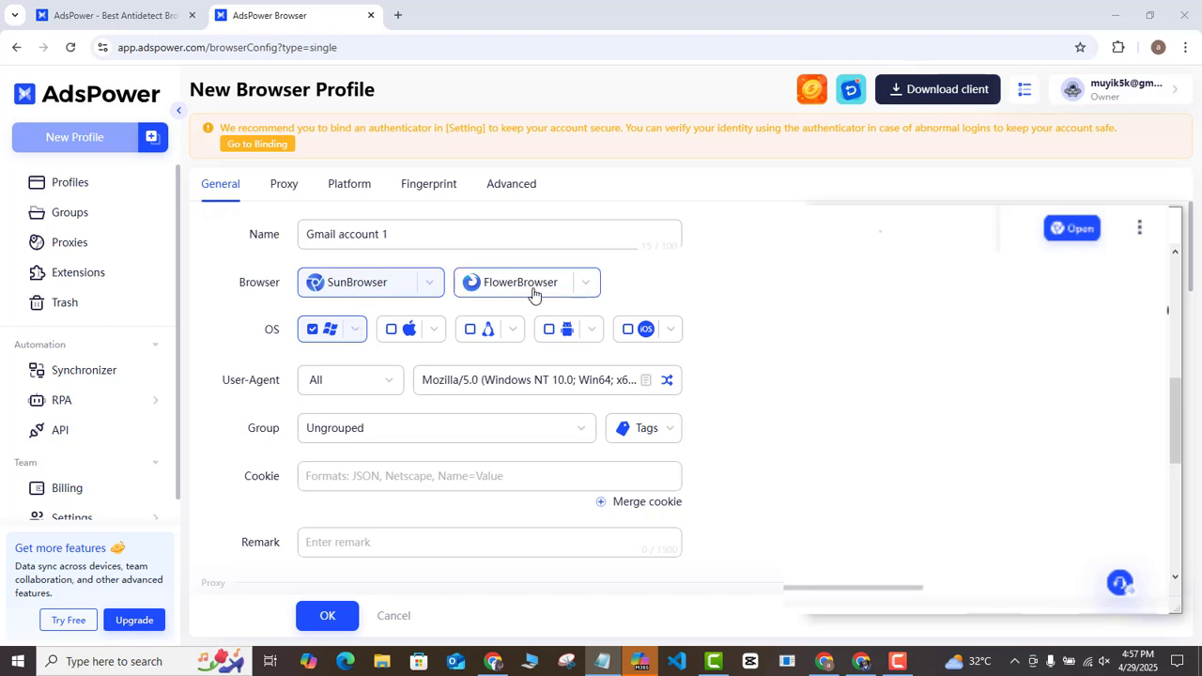
{"action": "left_click", "coordinate": [430, 284]}
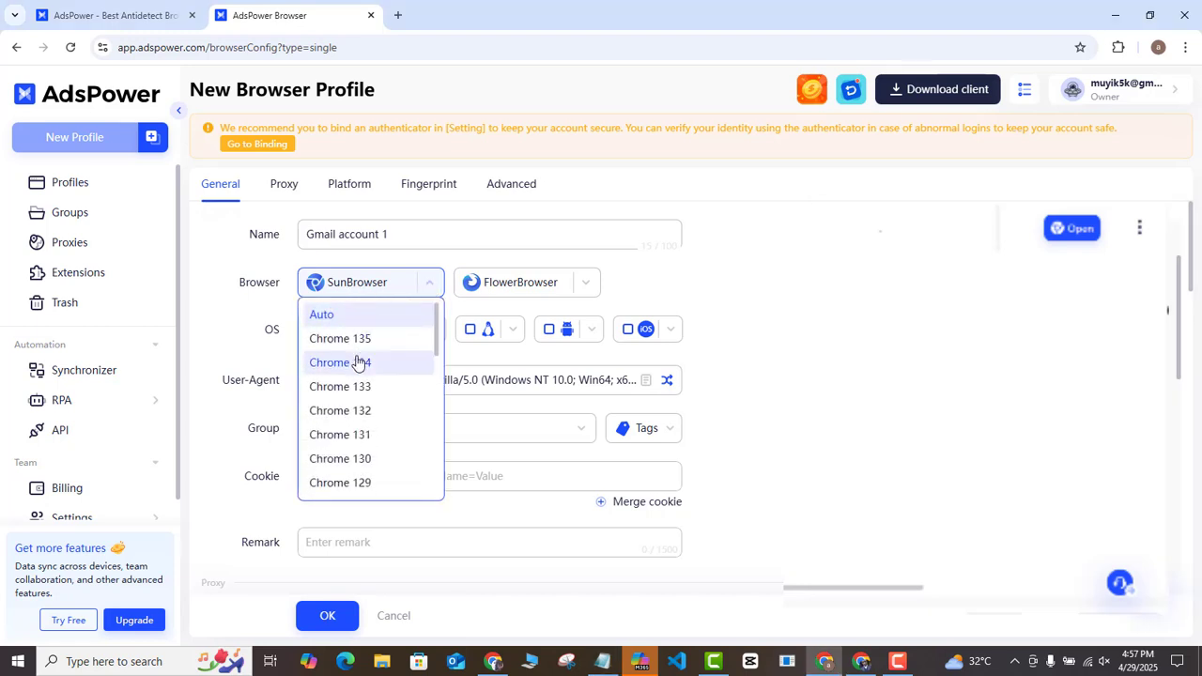
{"action": "left_click", "coordinate": [589, 285]}
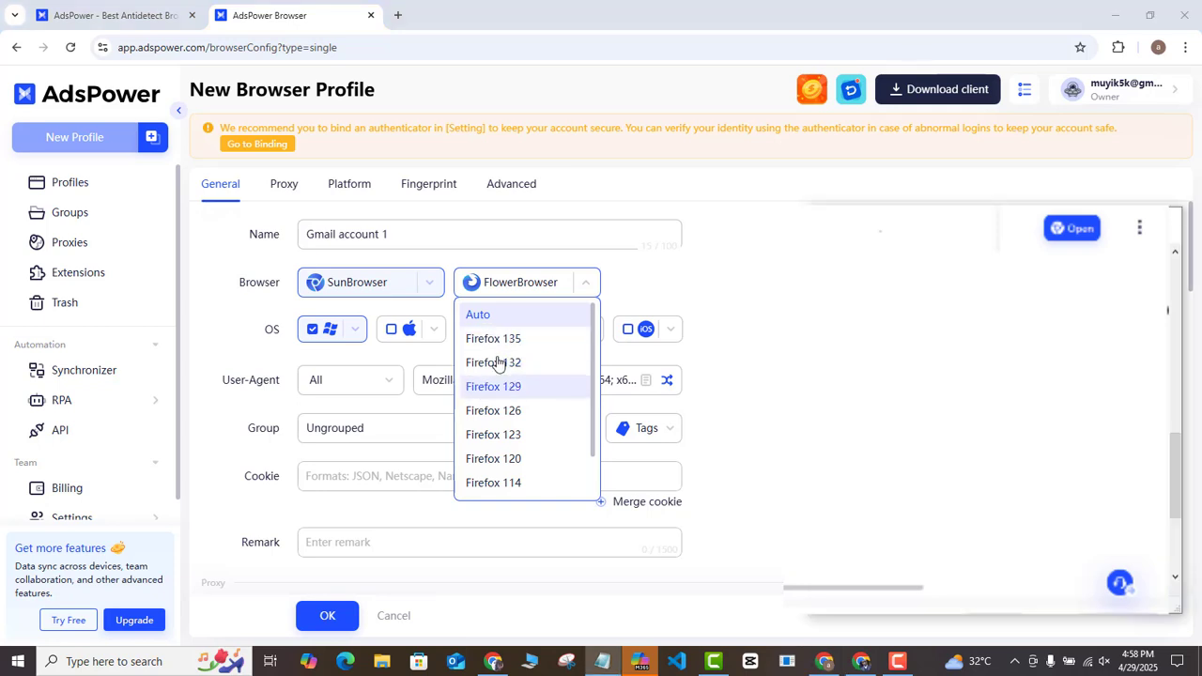
{"action": "left_click", "coordinate": [432, 289]}
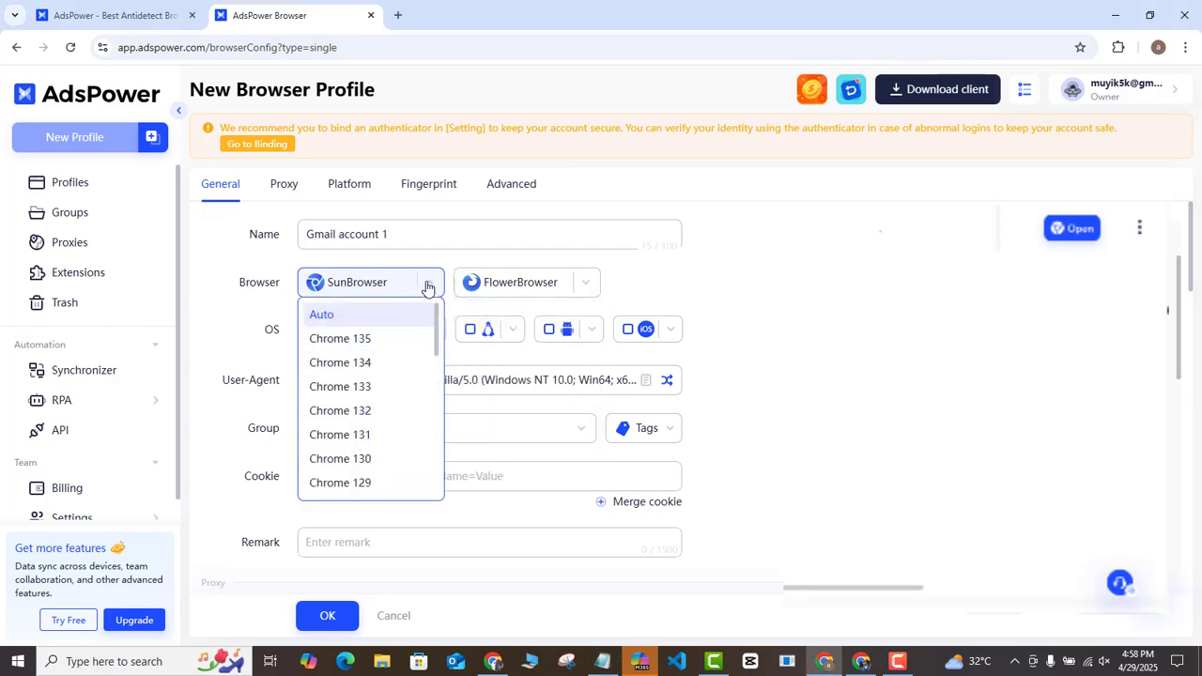
{"action": "left_click", "coordinate": [376, 291]}
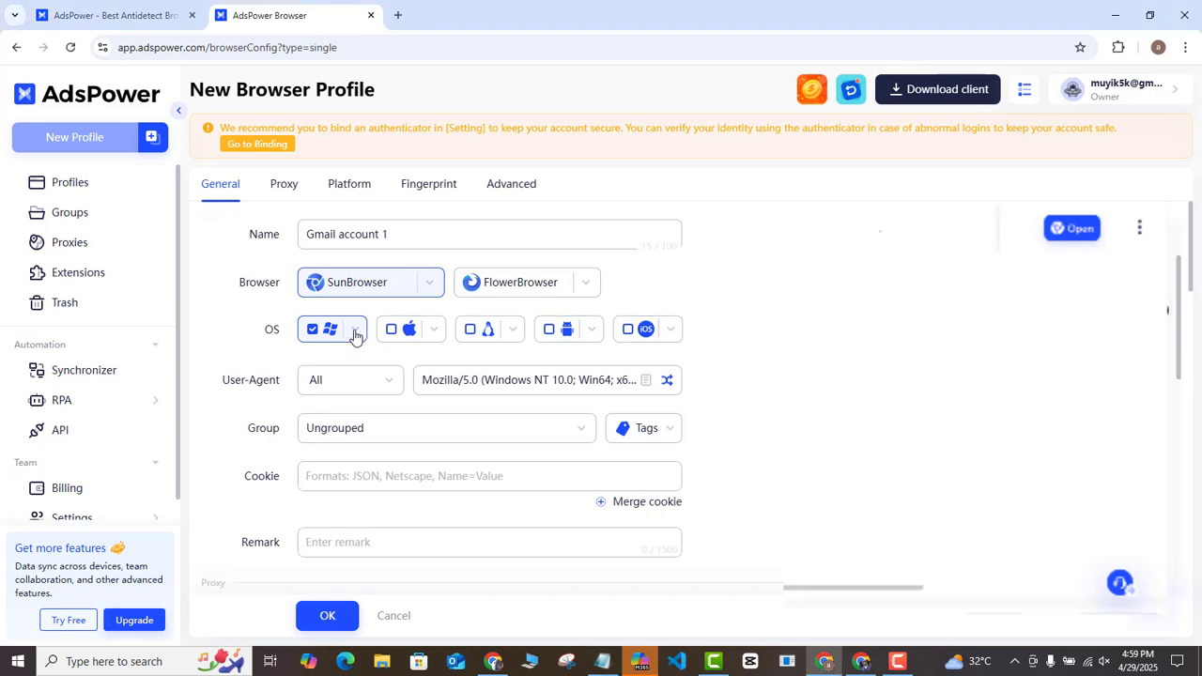
{"action": "left_click", "coordinate": [354, 334]}
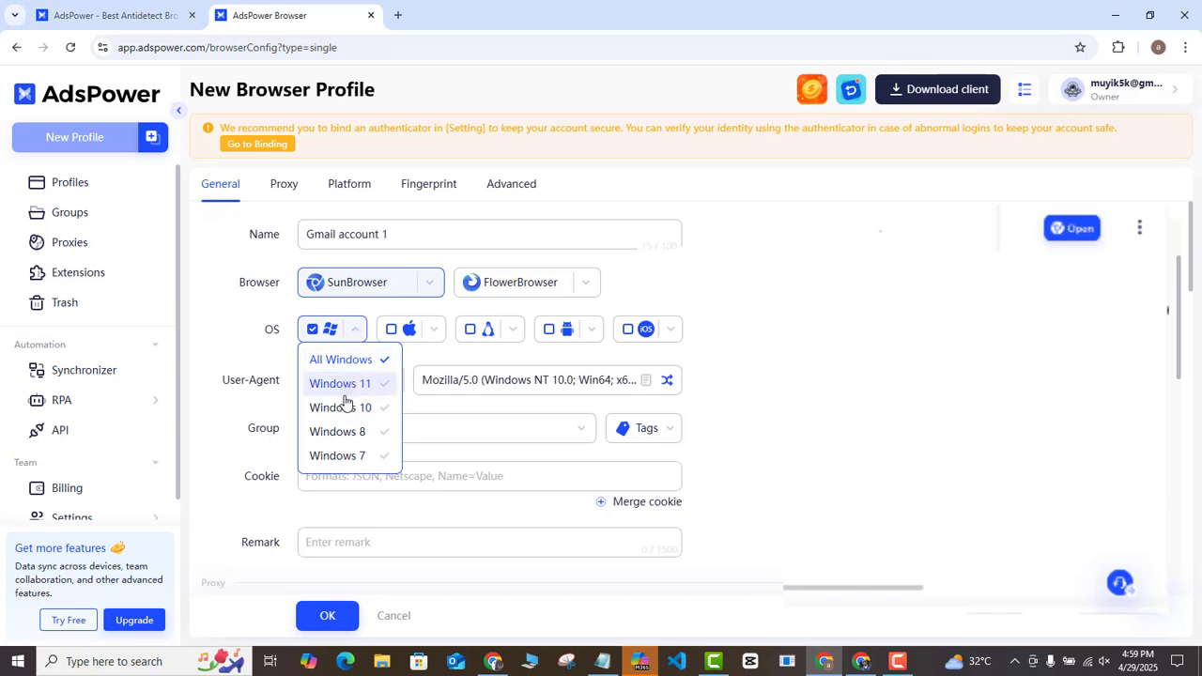
{"action": "left_click", "coordinate": [433, 331]}
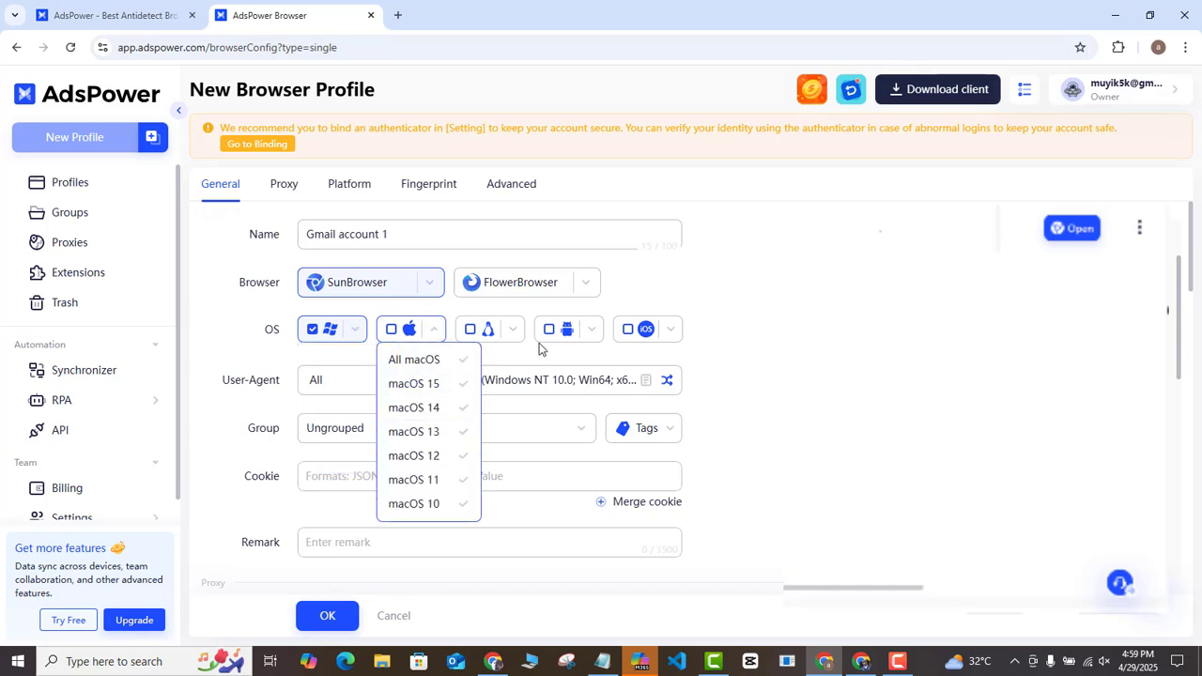
{"action": "left_click", "coordinate": [376, 288]}
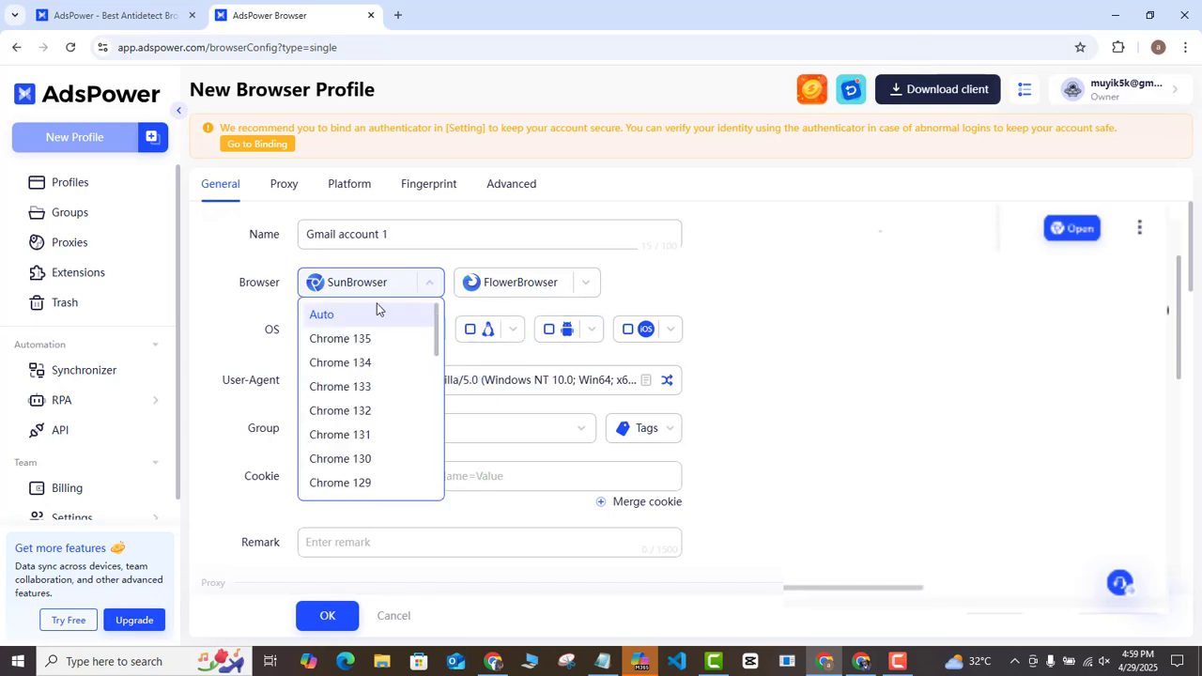
{"action": "left_click", "coordinate": [351, 318]}
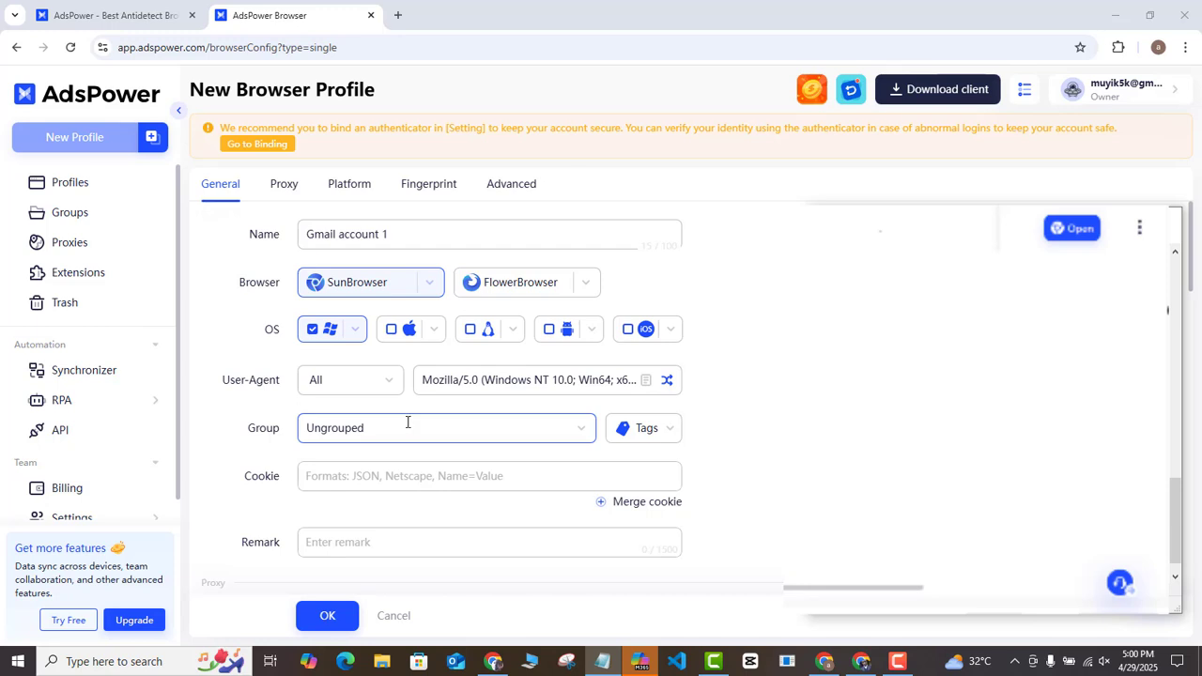
- Create the group 'Gmail group' and assign the profile to it, leaving tags empty
{"action": "left_click", "coordinate": [407, 422]}
{"action": "type", "text": "Gm"}
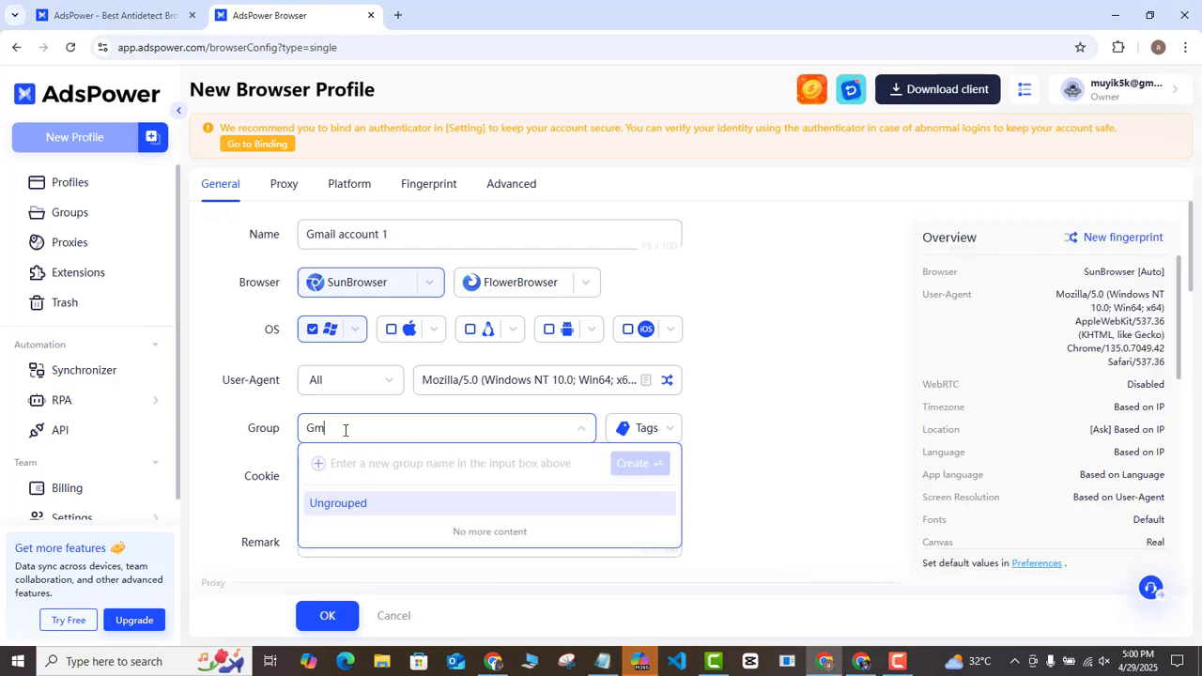
{"action": "type", "text": "ail gr"}
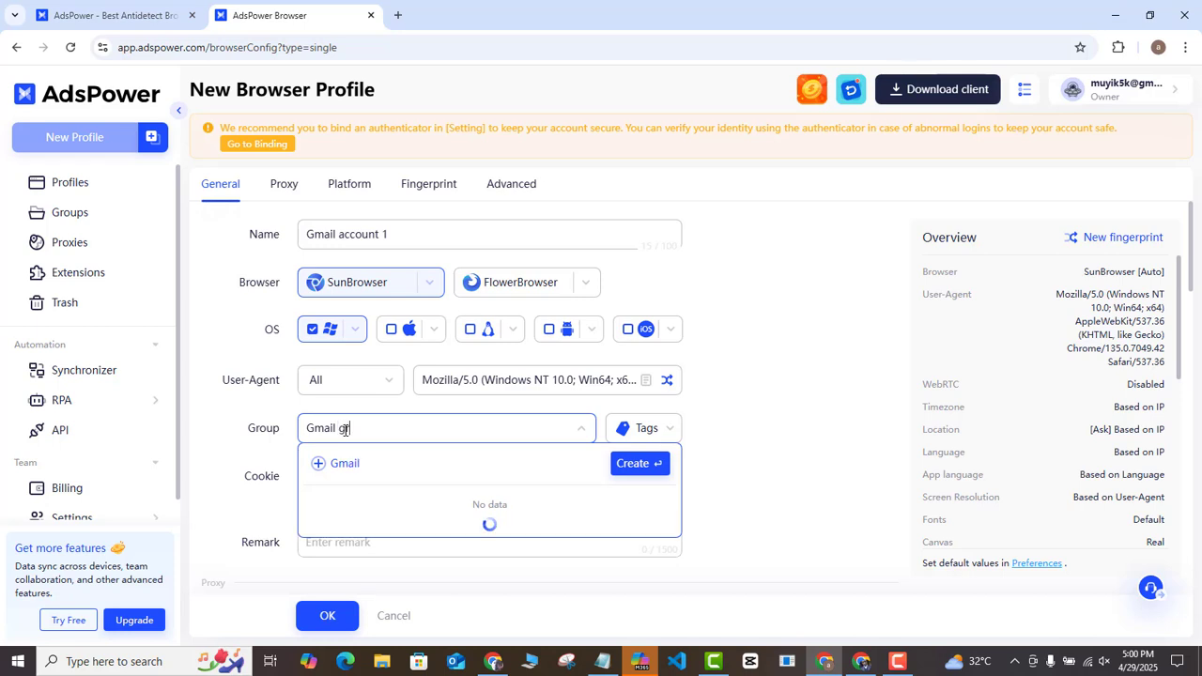
{"action": "type", "text": "oup"}
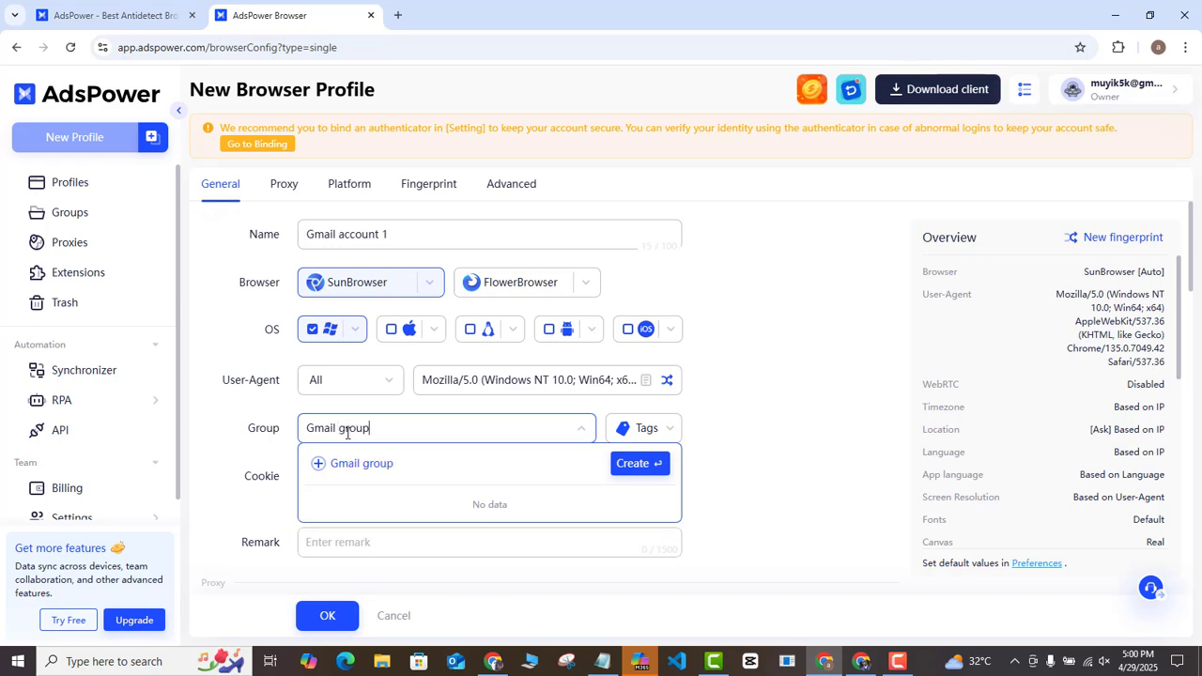
{"action": "left_click", "coordinate": [460, 462]}
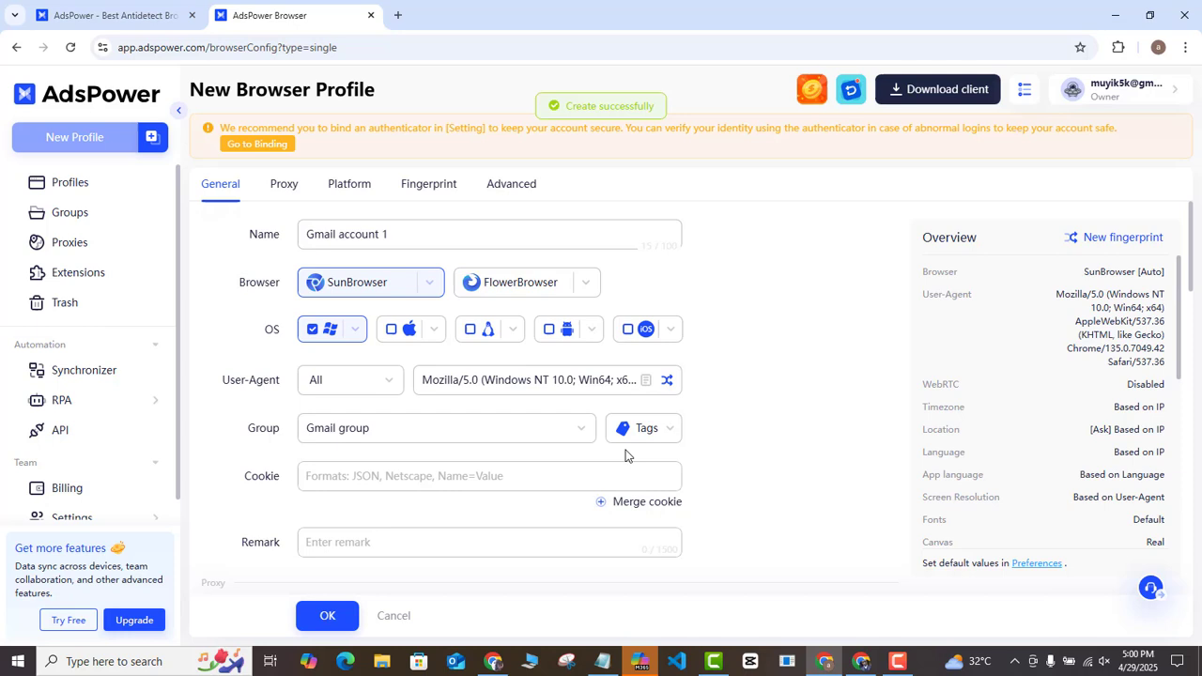
{"action": "left_click", "coordinate": [670, 436]}
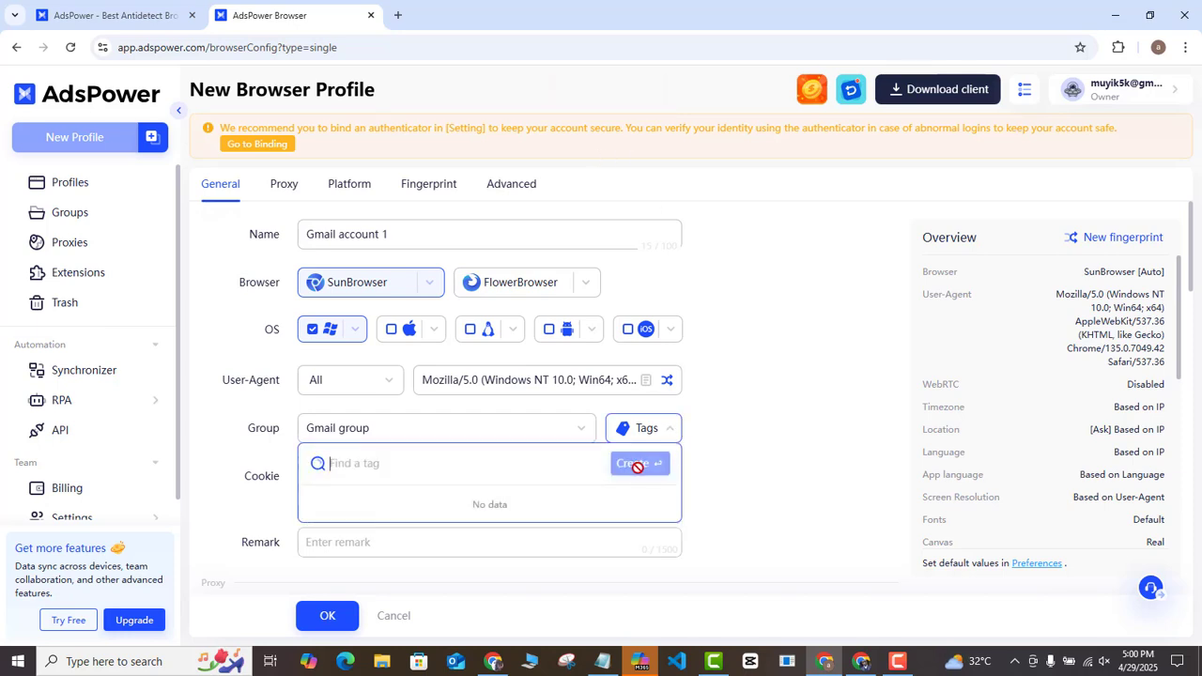
{"action": "left_click", "coordinate": [237, 453]}
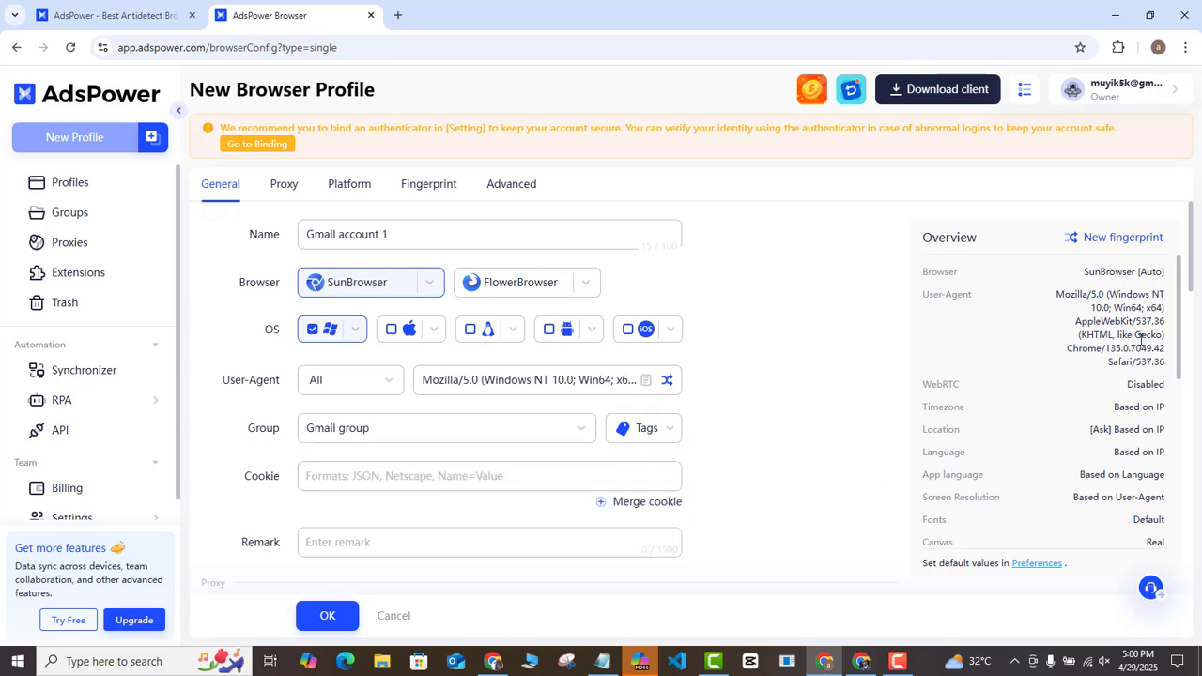
- Scroll to the Proxy section and review the proxy type options without changing them
{"action": "left_click_drag", "start_coordinate": [1193, 255], "coordinate": [1195, 335]}
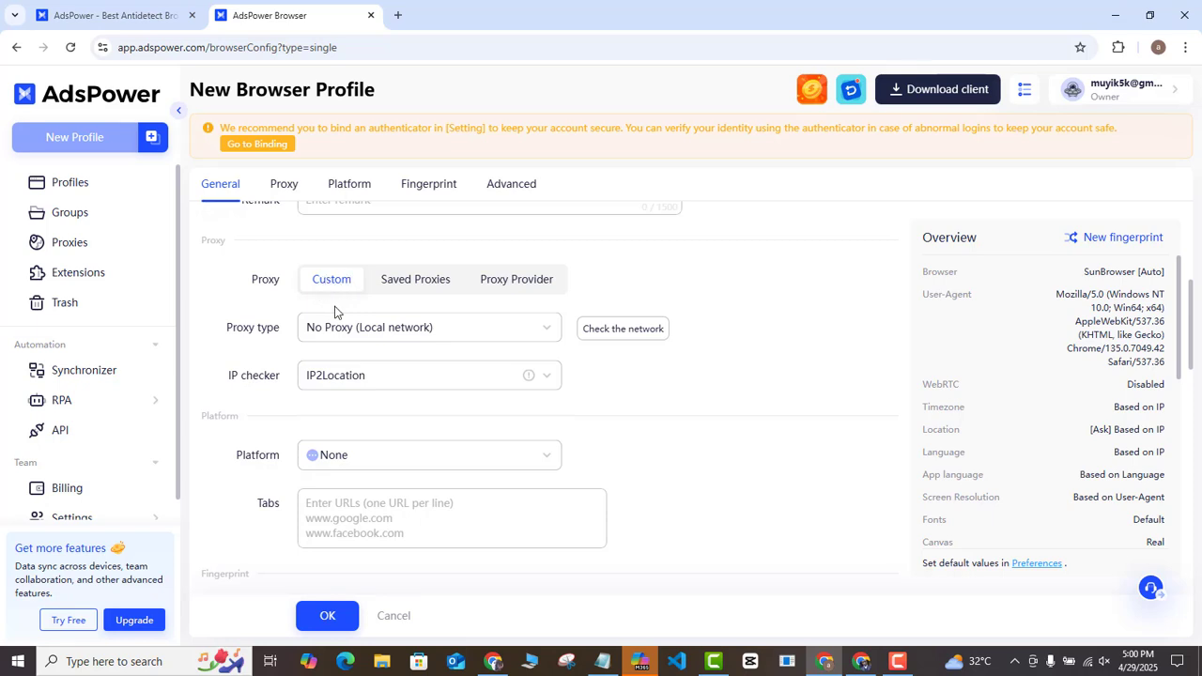
{"action": "left_click", "coordinate": [462, 331]}
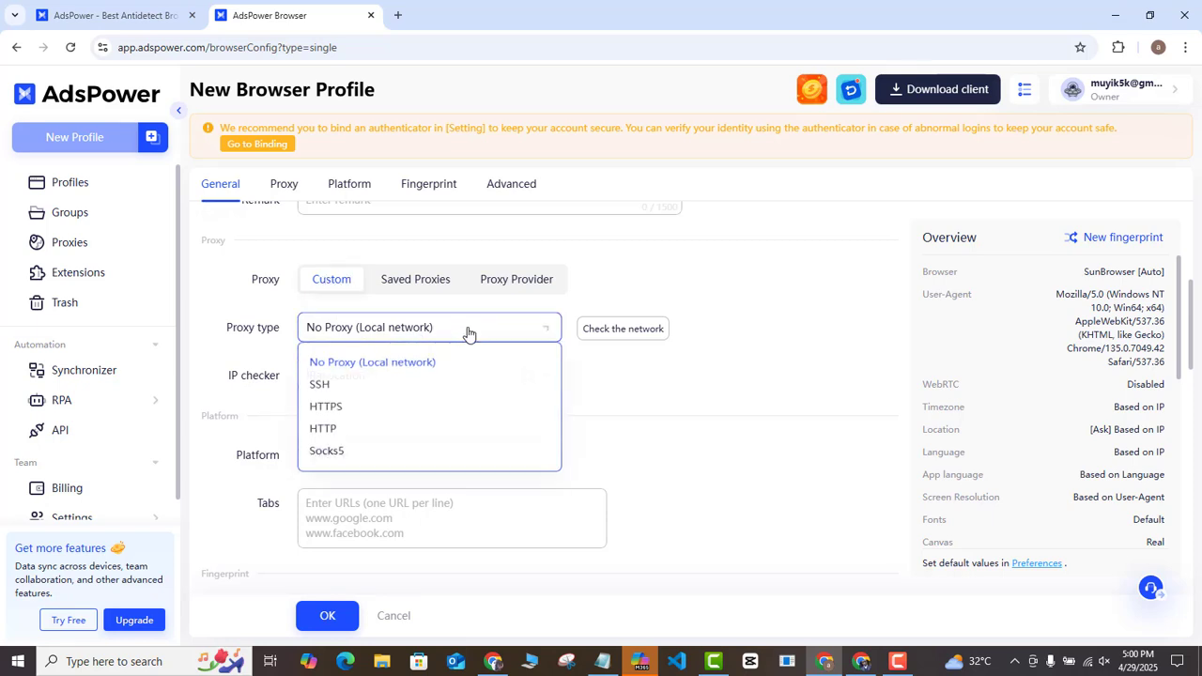
{"action": "left_click", "coordinate": [463, 332]}
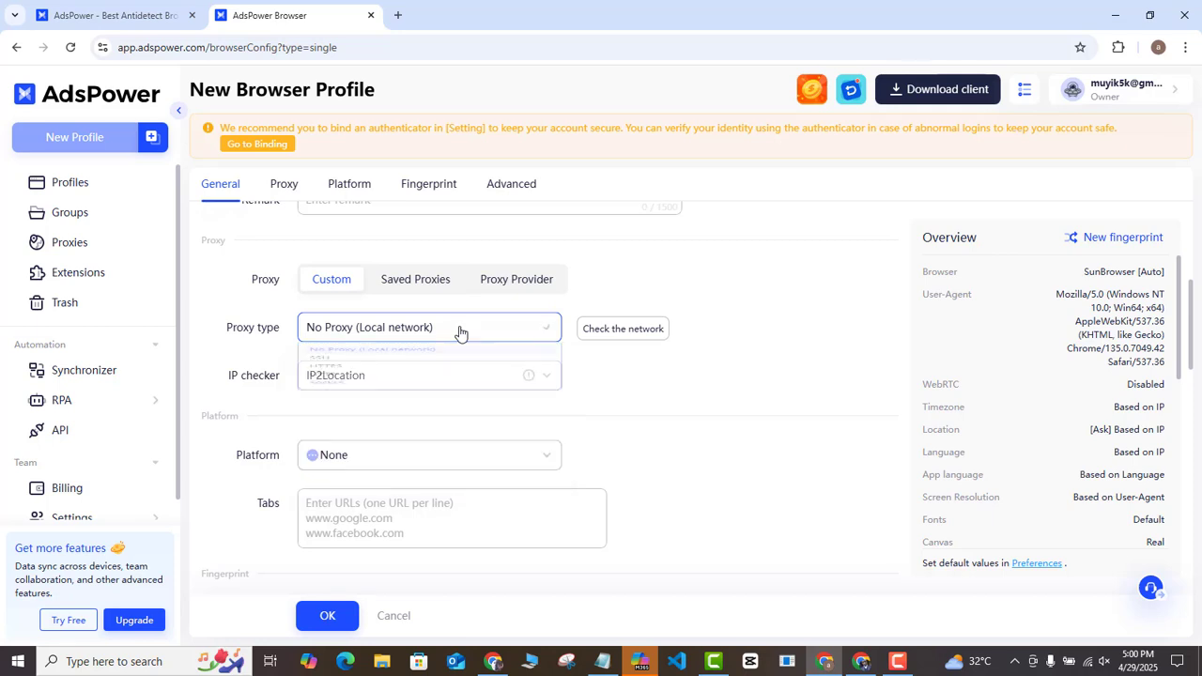
{"action": "left_click", "coordinate": [457, 333]}
{"action": "left_click", "coordinate": [459, 335]}
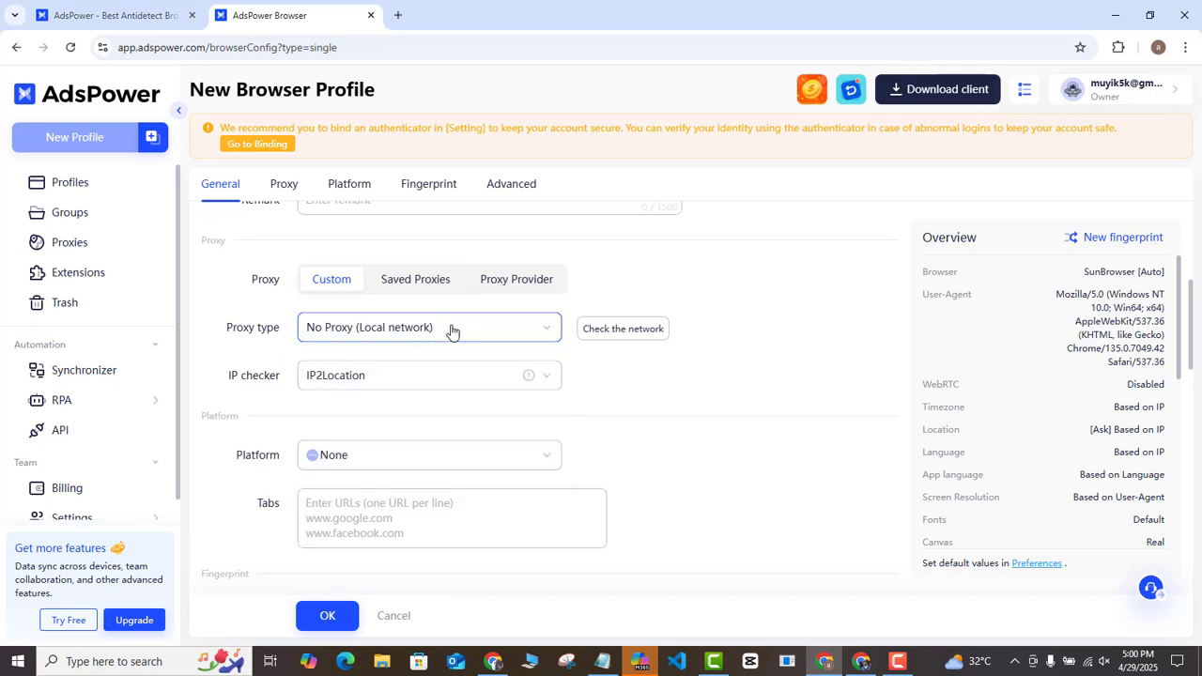
- Switch the proxy to Proxy Provider with IPFoxy and bring up its Purchase prompt
{"action": "left_click", "coordinate": [520, 283]}
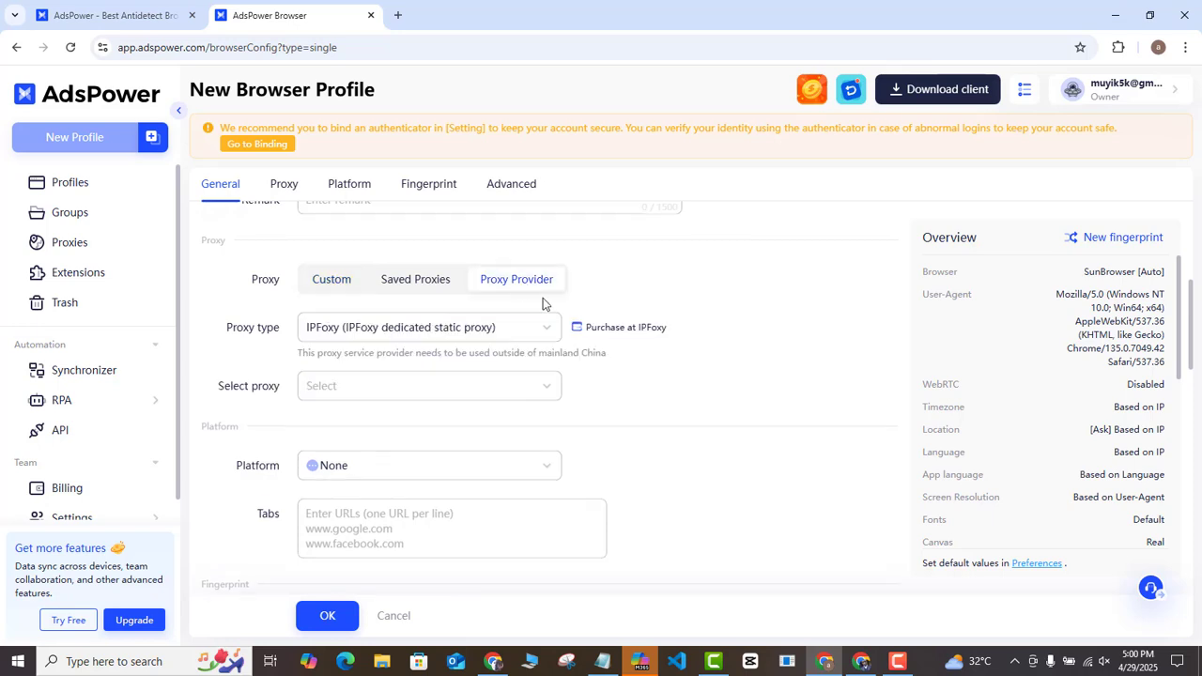
{"action": "left_click", "coordinate": [548, 329]}
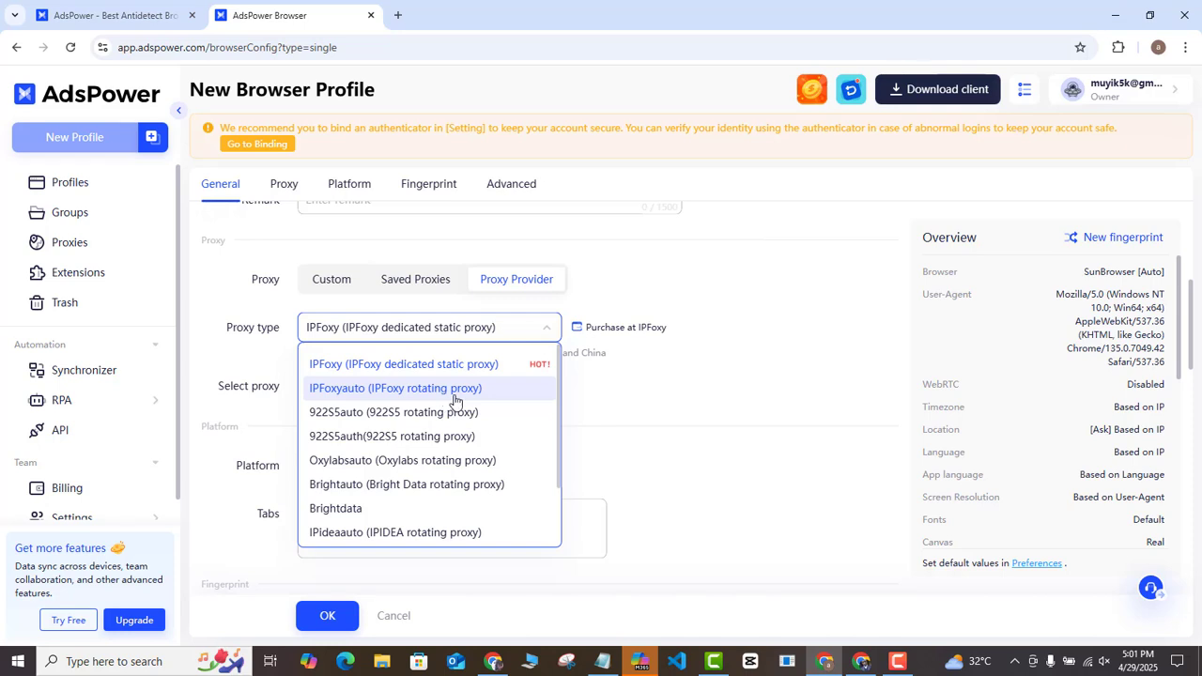
{"action": "left_click", "coordinate": [609, 312]}
{"action": "left_click", "coordinate": [620, 327]}
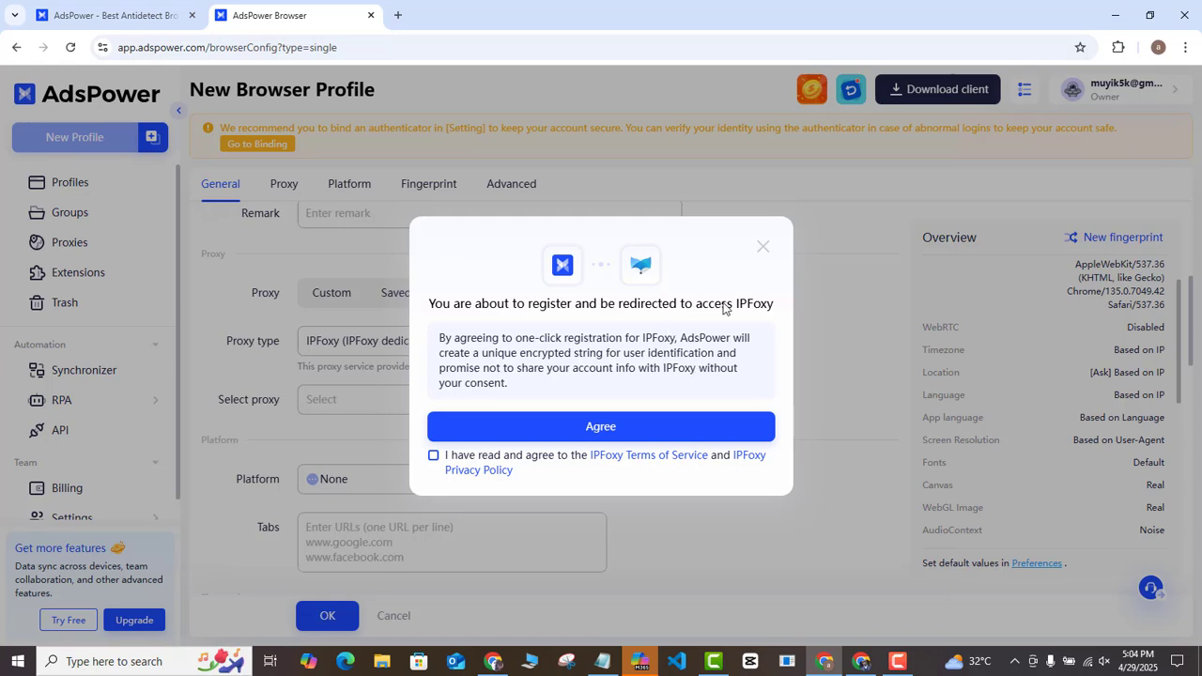
- Close the IPFoxy prompt and set the profile to a Custom HTTP proxy
{"action": "left_click", "coordinate": [764, 249]}
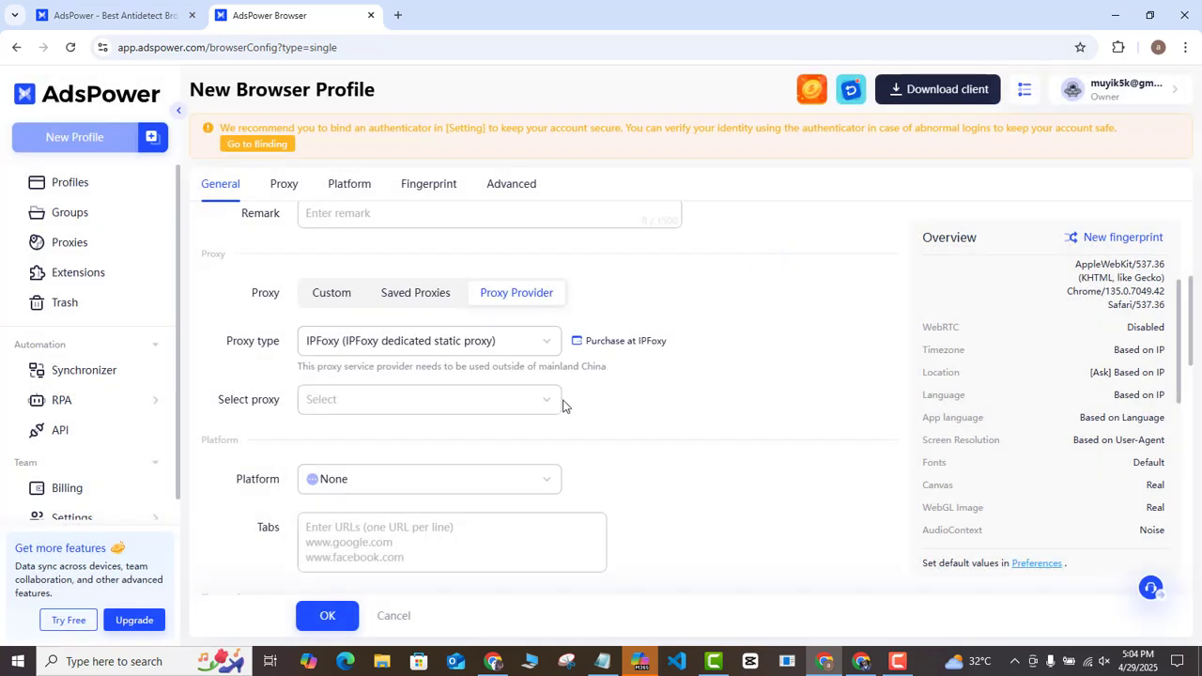
{"action": "left_click", "coordinate": [329, 297]}
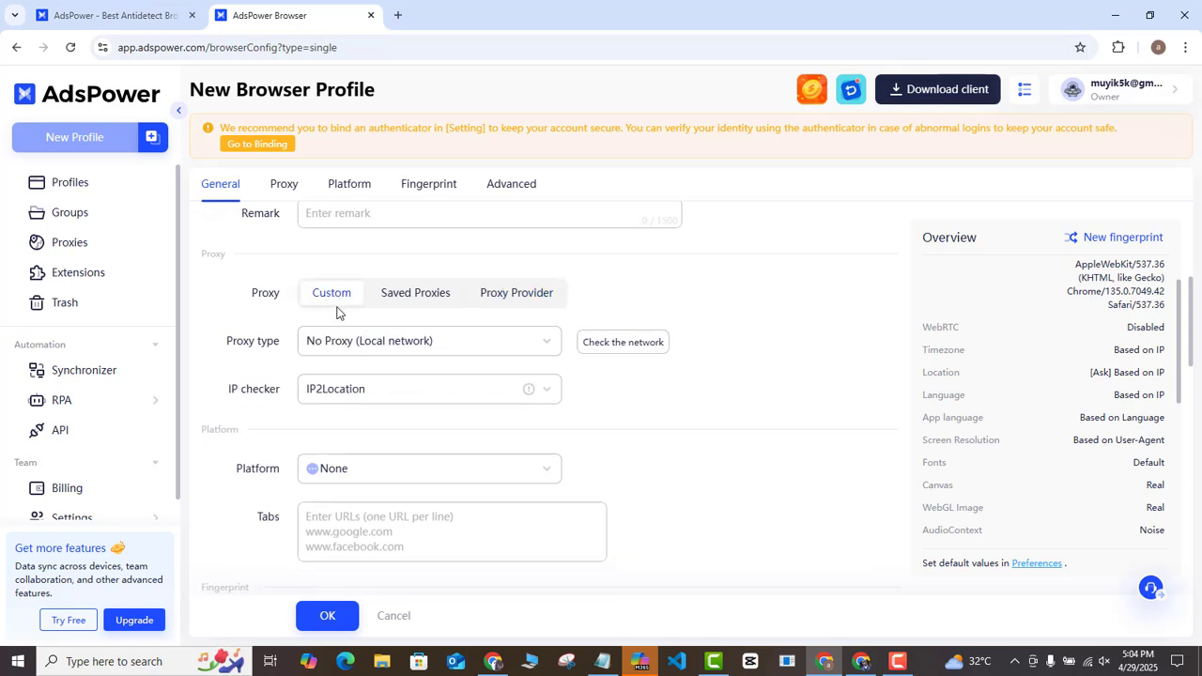
{"action": "left_click", "coordinate": [491, 349]}
{"action": "left_click", "coordinate": [366, 449]}
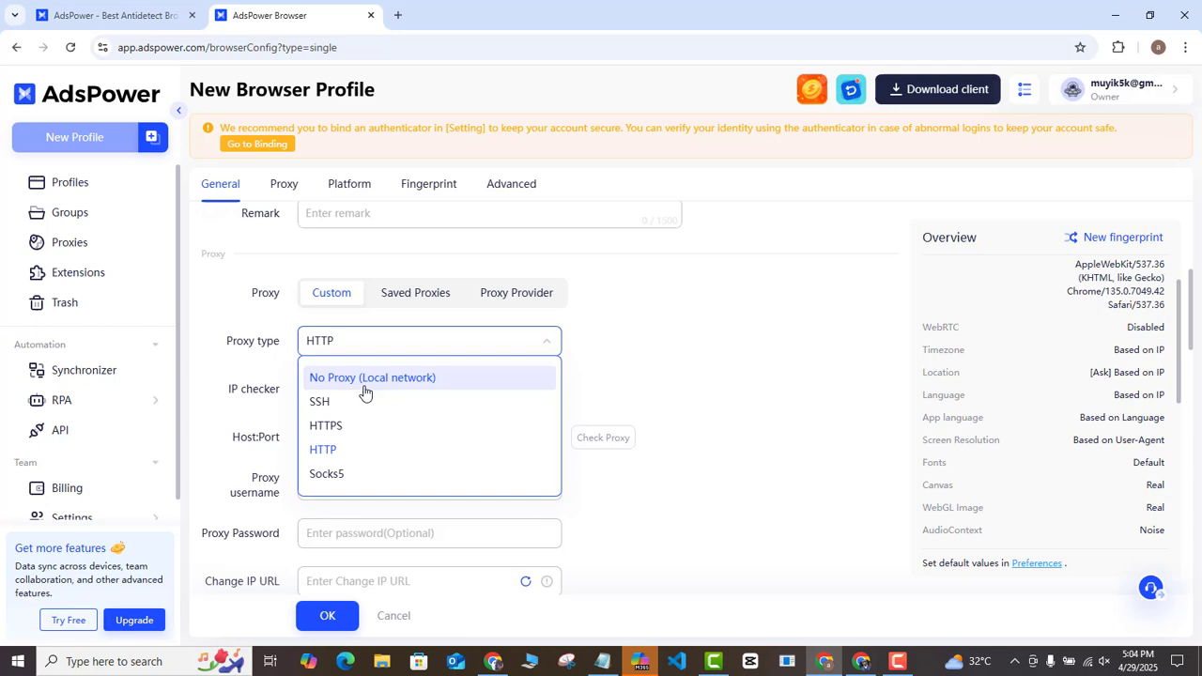
{"action": "left_click", "coordinate": [328, 452]}
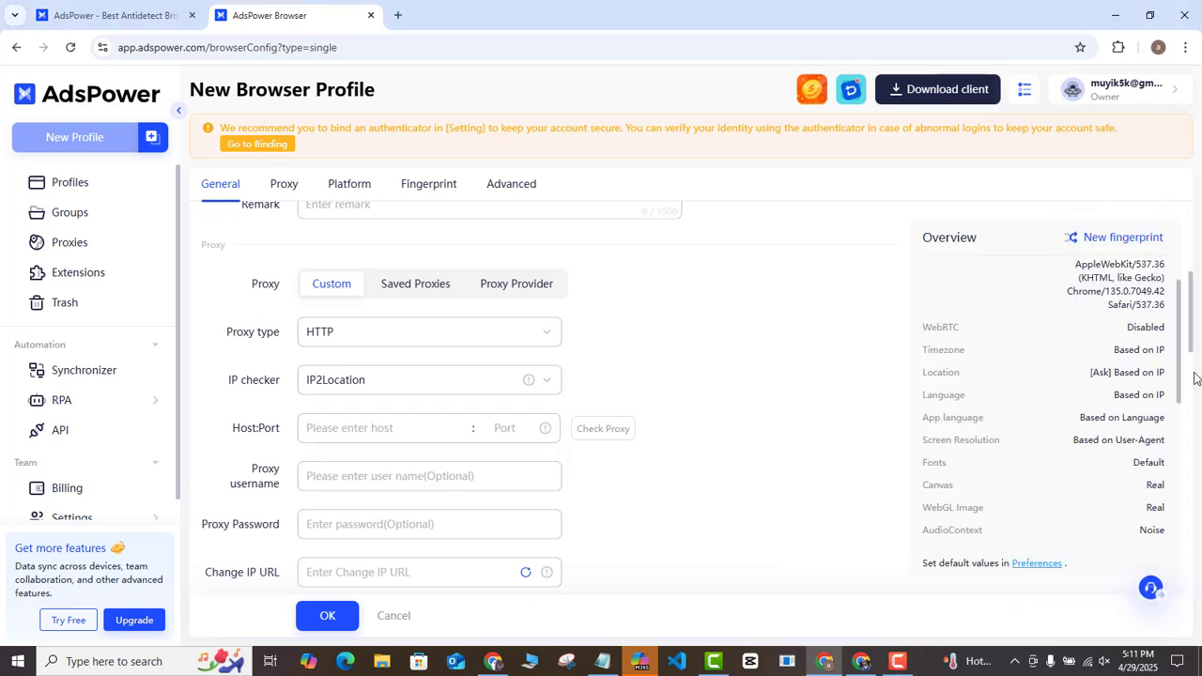
- Set the profile's platform to accounts.google.com after briefly trying the Other option
{"action": "left_click_drag", "start_coordinate": [1193, 324], "coordinate": [964, 405]}
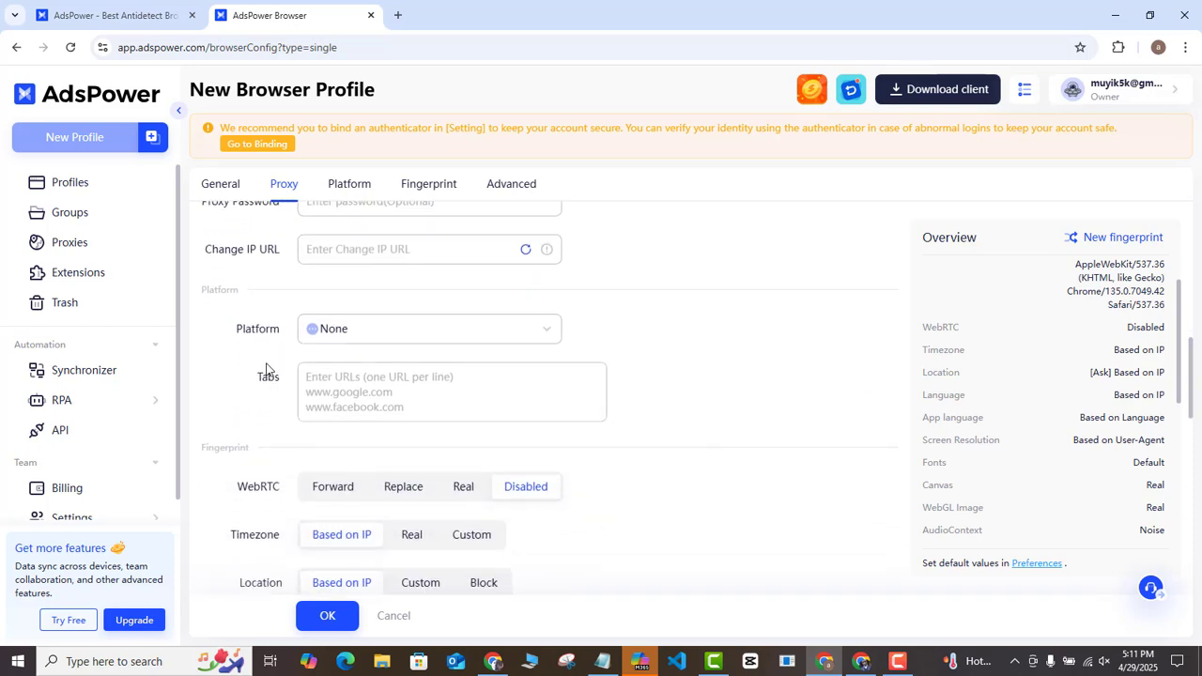
{"action": "left_click", "coordinate": [548, 336]}
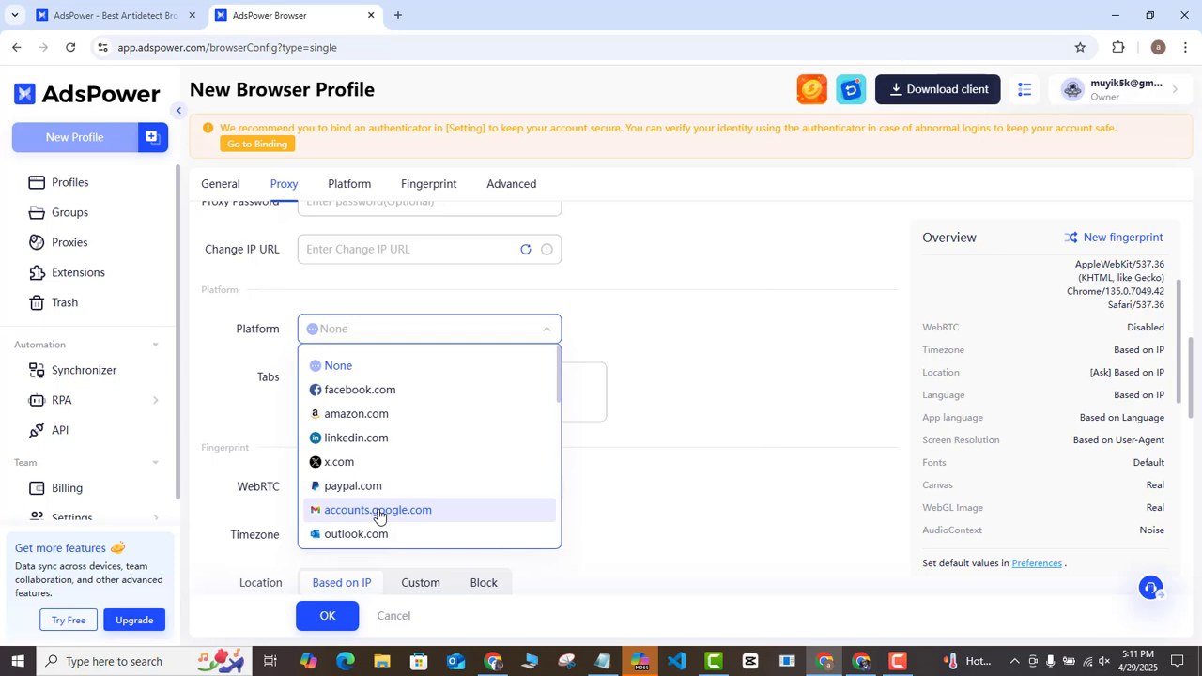
{"action": "left_click_drag", "start_coordinate": [560, 391], "coordinate": [559, 549]}
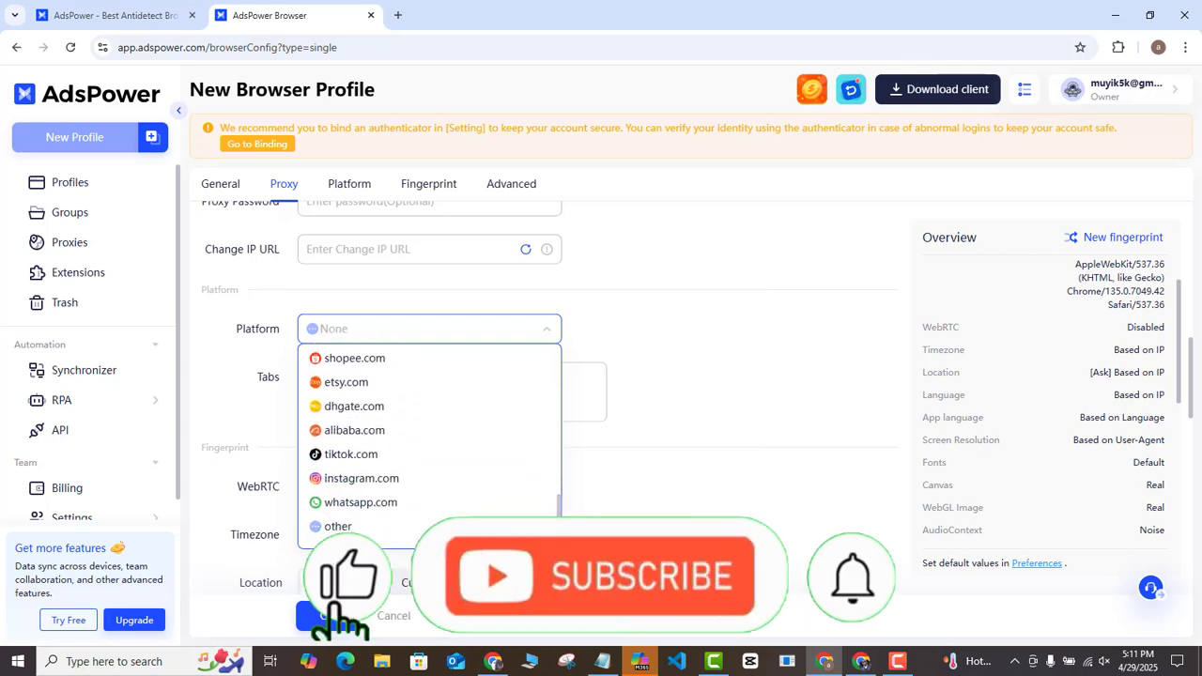
{"action": "left_click", "coordinate": [338, 527]}
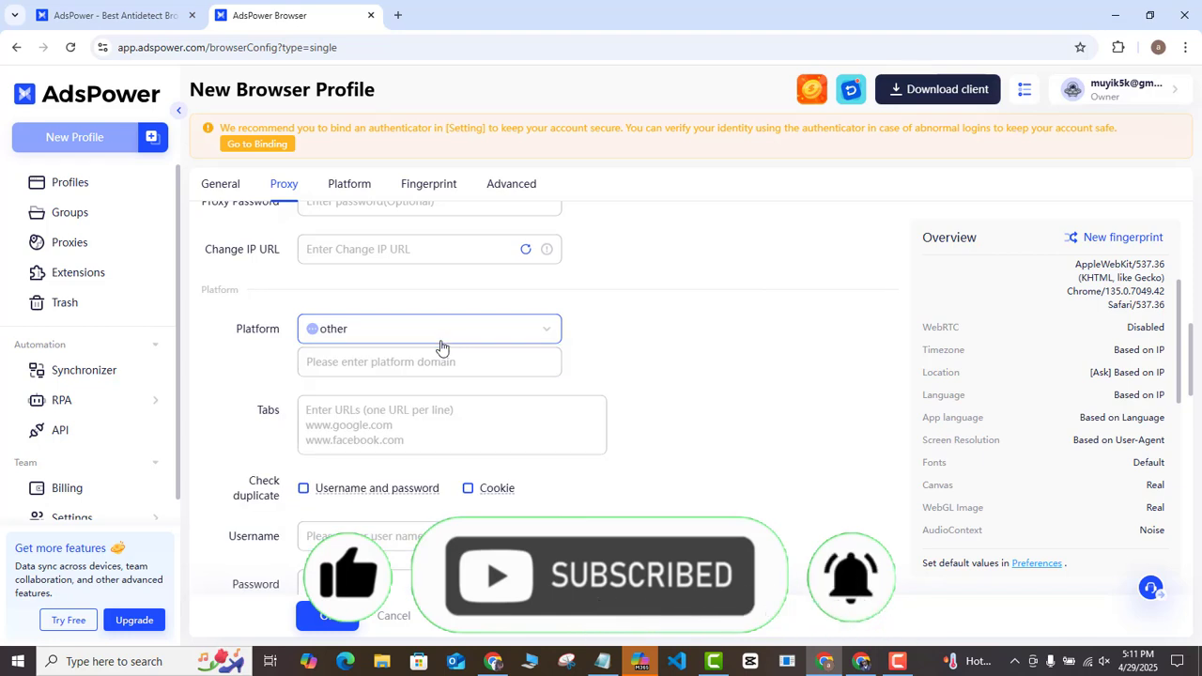
{"action": "left_click", "coordinate": [327, 363]}
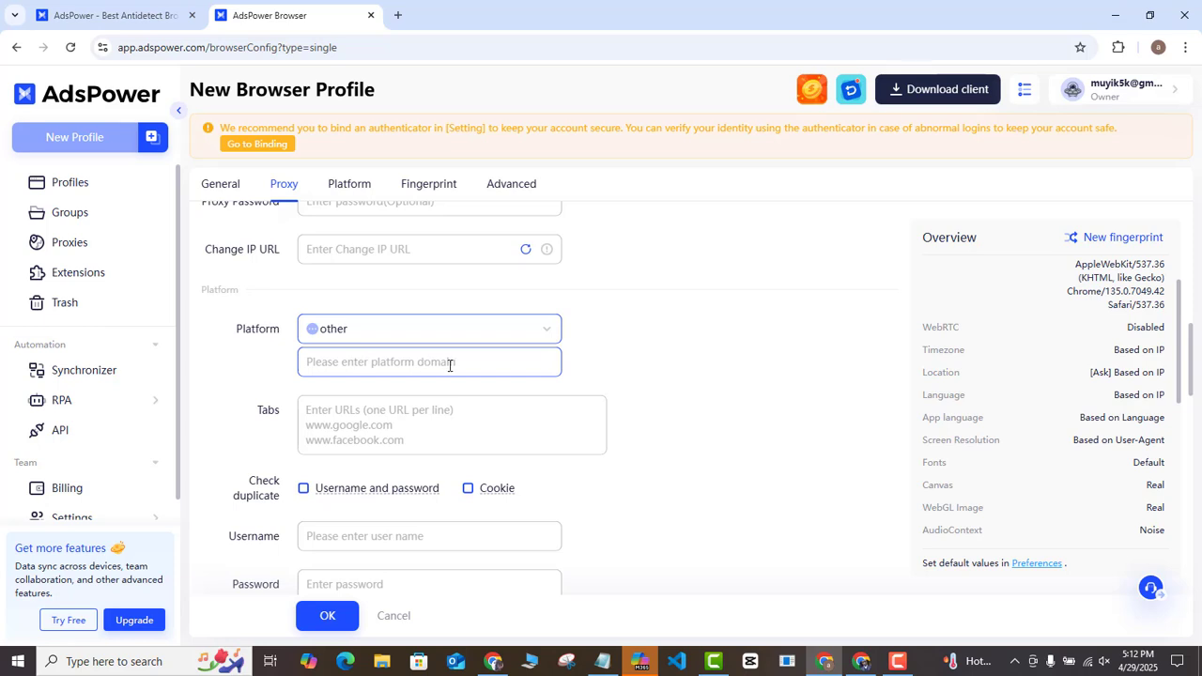
{"action": "left_click", "coordinate": [544, 337]}
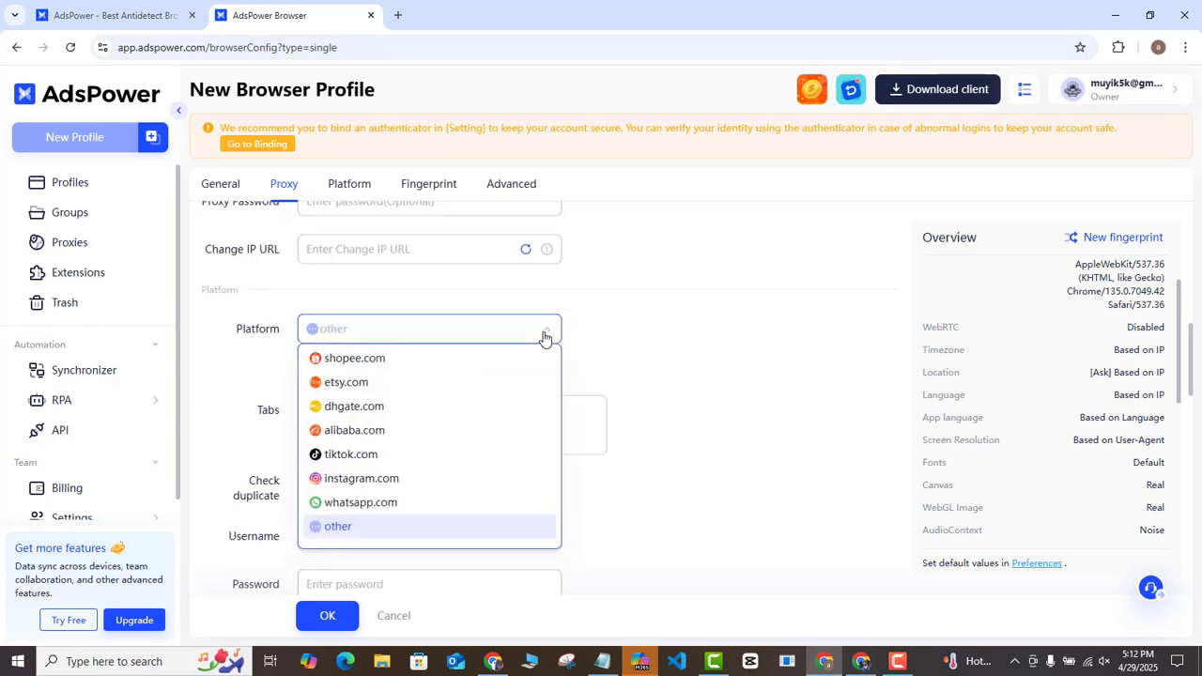
{"action": "left_click_drag", "start_coordinate": [560, 501], "coordinate": [562, 354]}
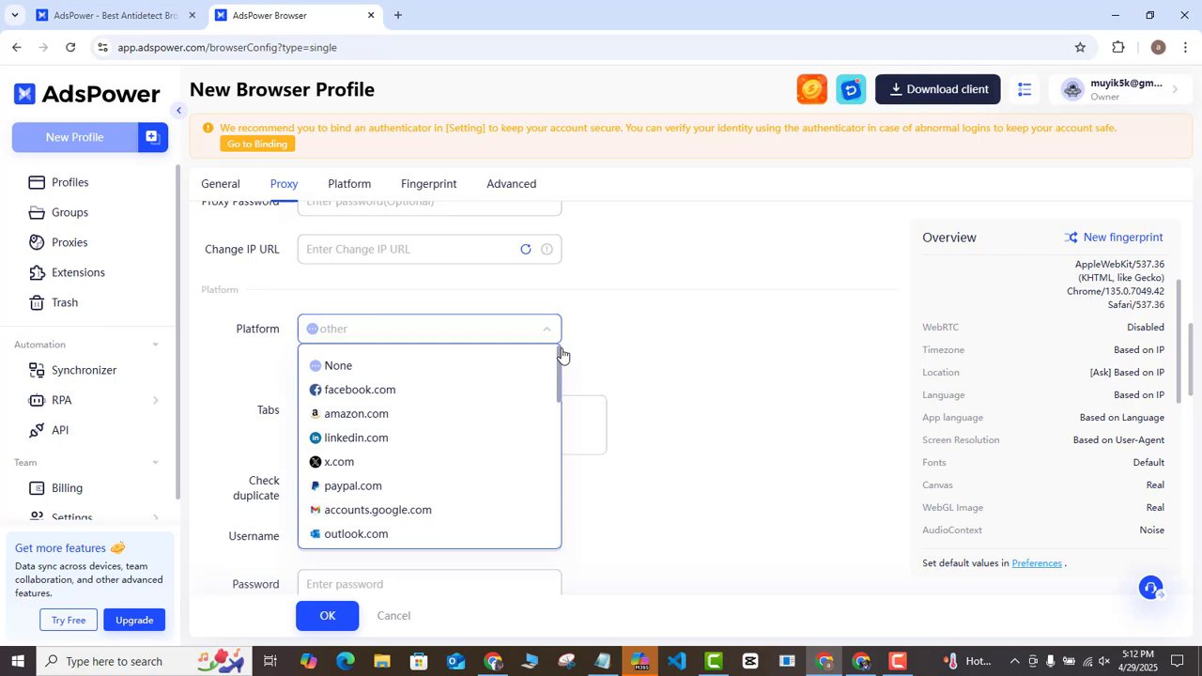
{"action": "left_click", "coordinate": [385, 516]}
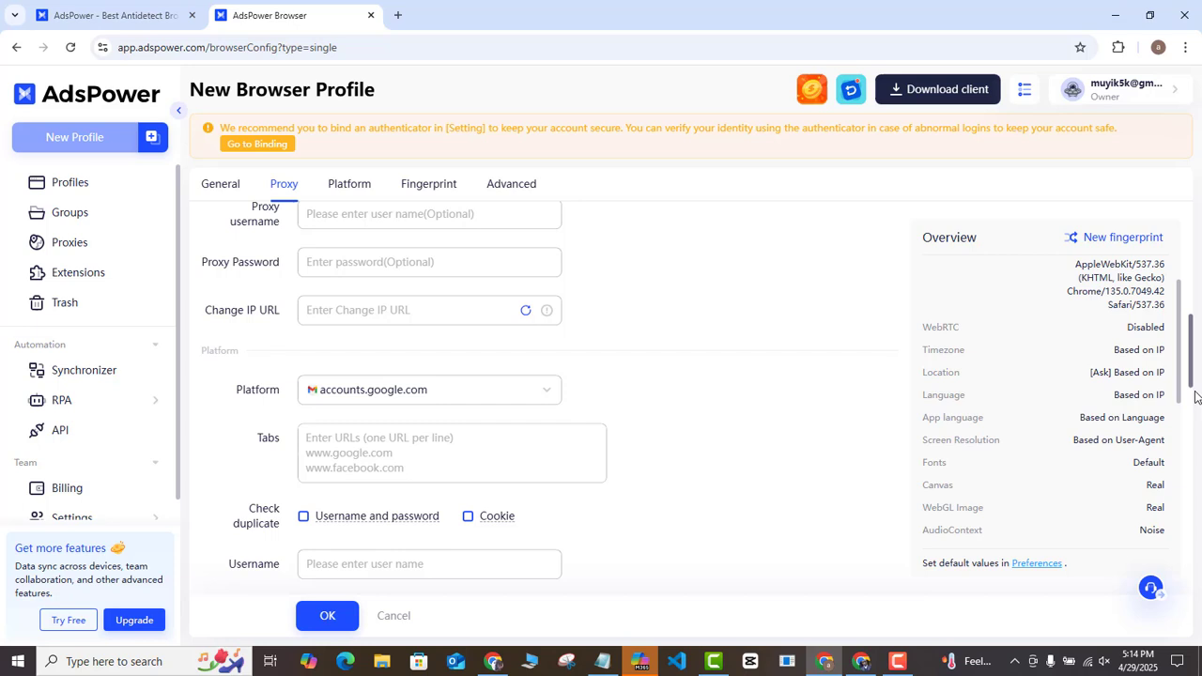
{"action": "left_click_drag", "start_coordinate": [1194, 371], "coordinate": [1194, 420]}
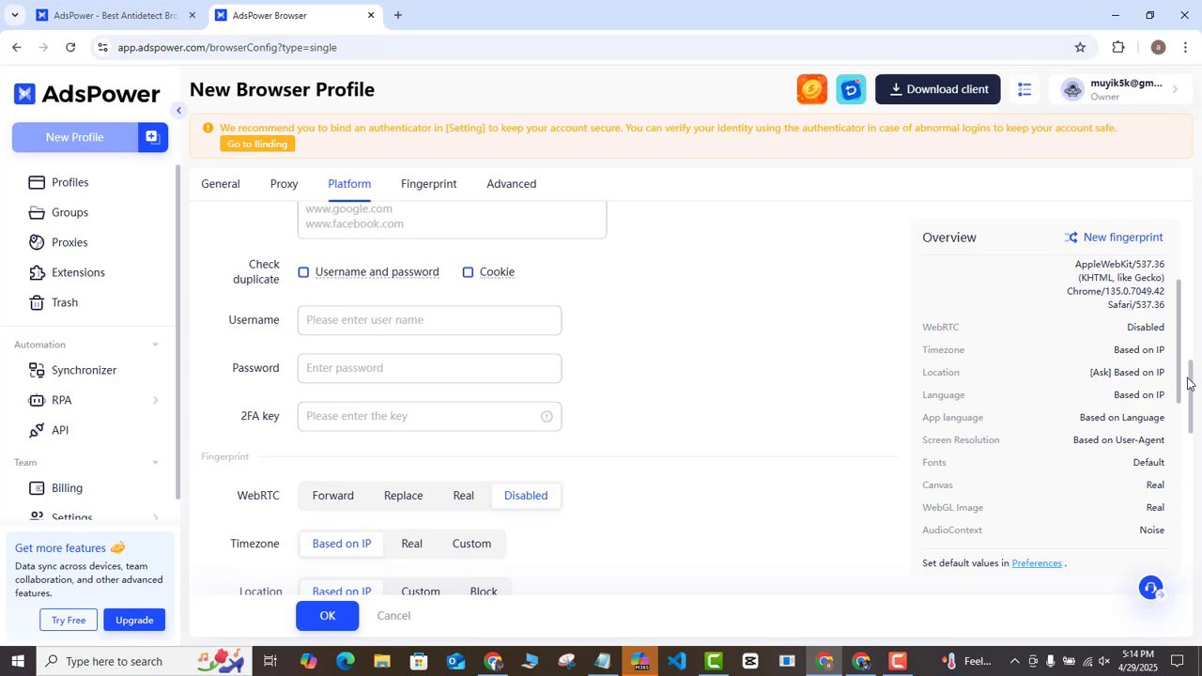
{"action": "left_click_drag", "start_coordinate": [1193, 388], "coordinate": [1197, 416]}
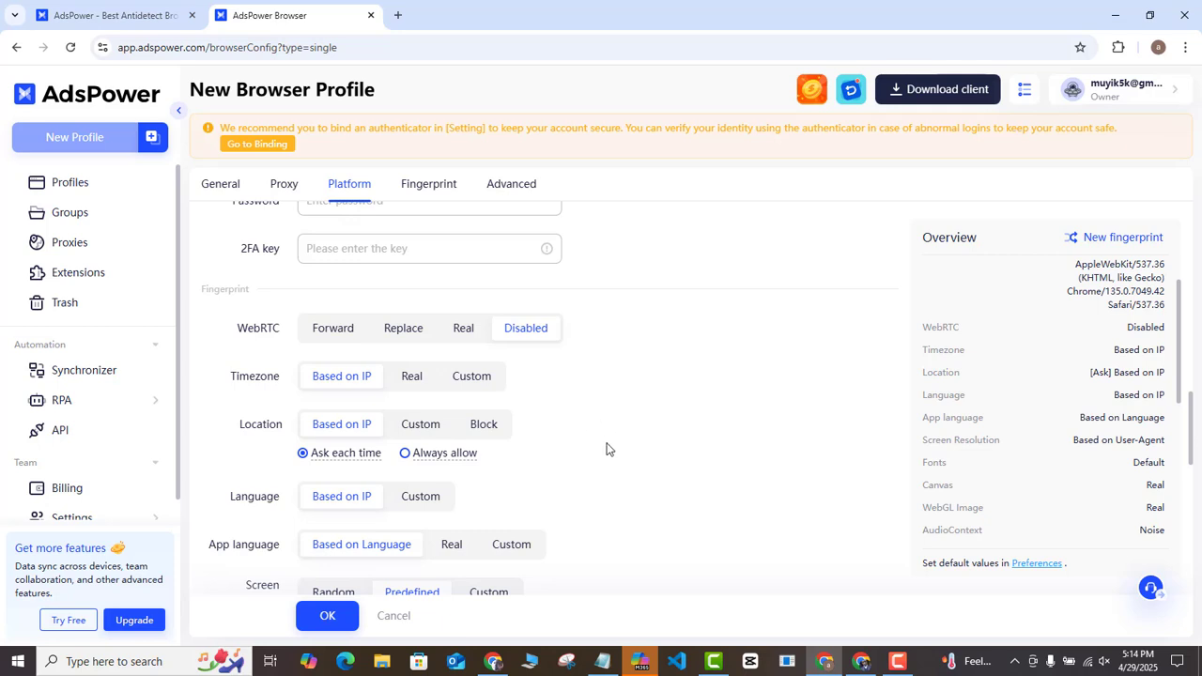
{"action": "left_click_drag", "start_coordinate": [1190, 404], "coordinate": [1188, 523]}
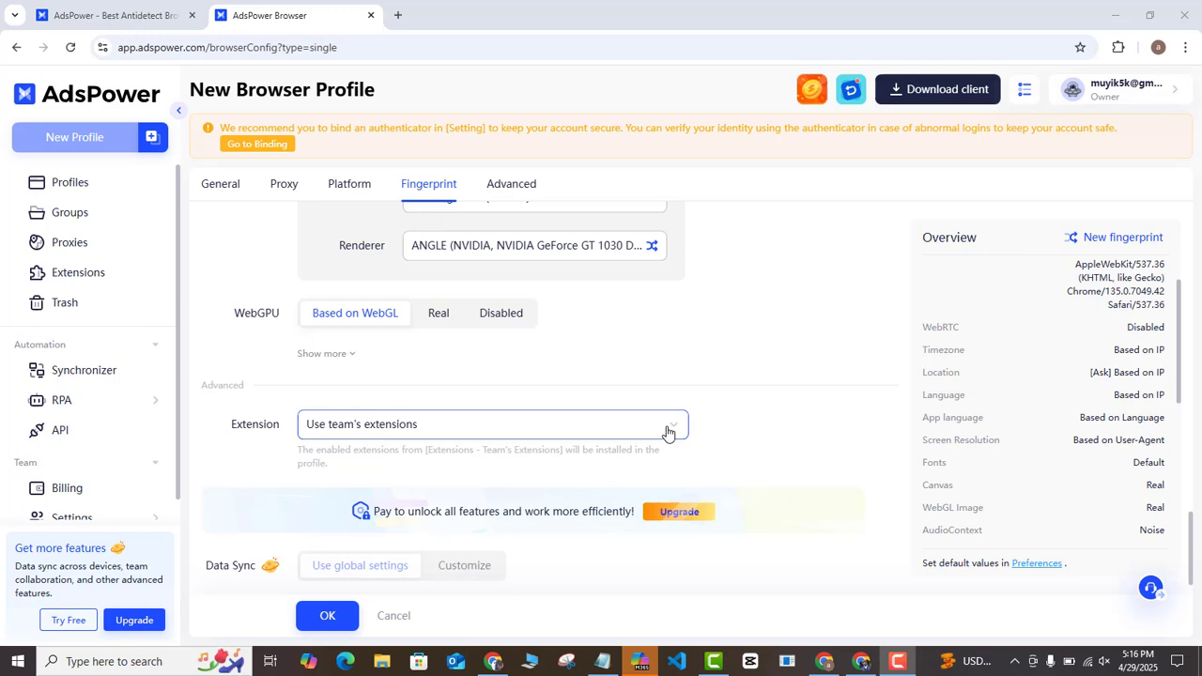
{"action": "left_click", "coordinate": [639, 423]}
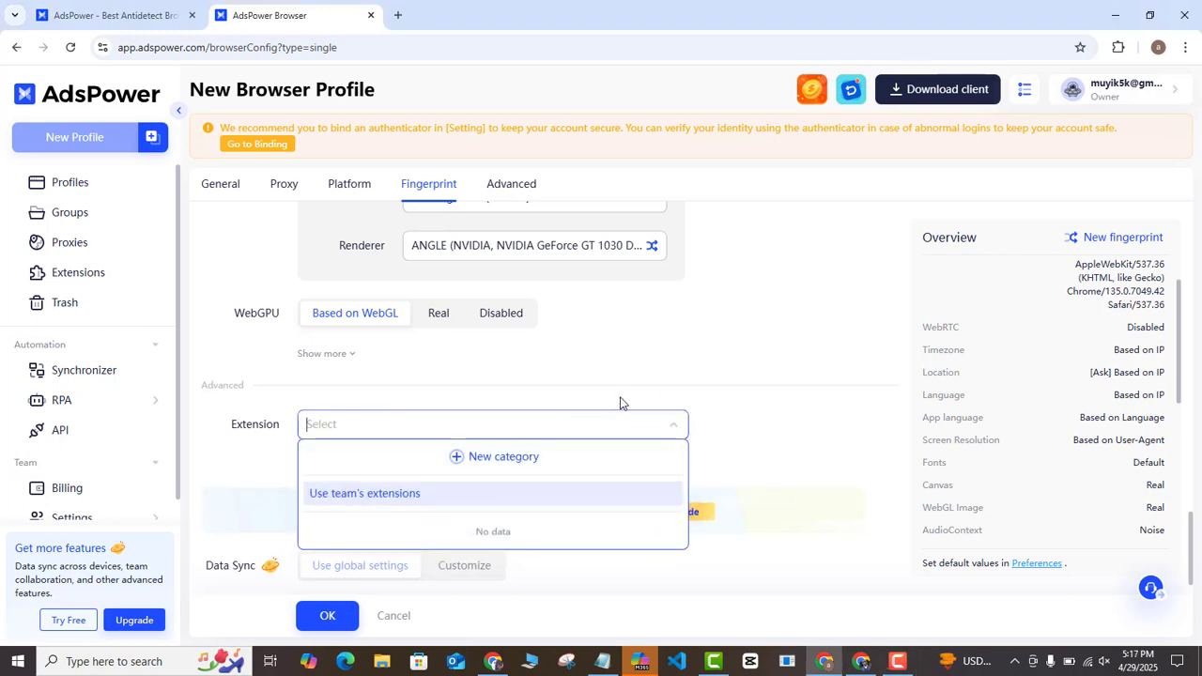
{"action": "key", "text": "Return"}
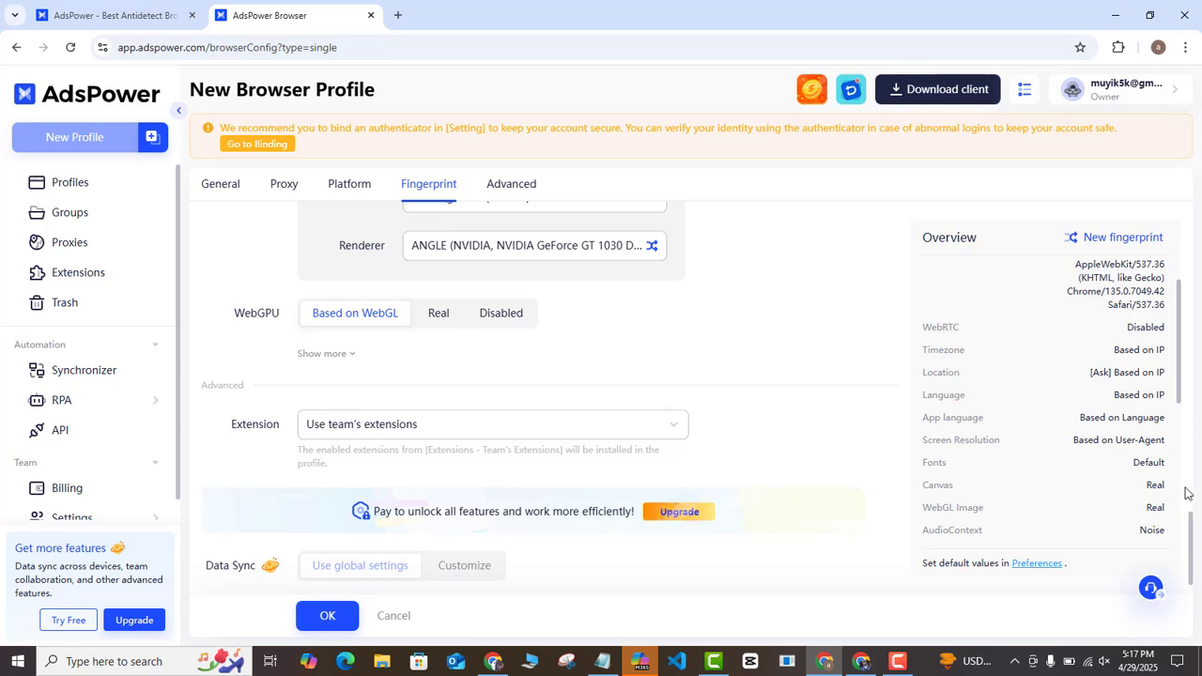
{"action": "left_click_drag", "start_coordinate": [1193, 526], "coordinate": [1192, 536]}
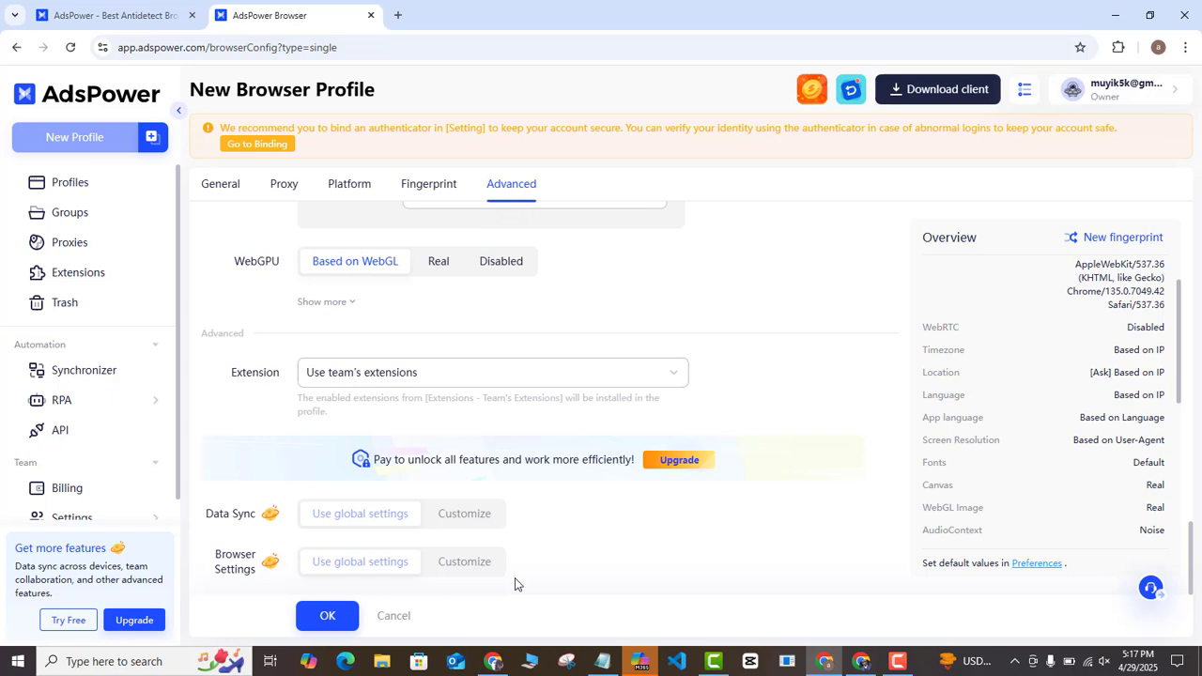
- Save and confirm the new Gmail account 1 profile
{"action": "left_click", "coordinate": [324, 619]}
{"action": "left_click", "coordinate": [331, 617]}
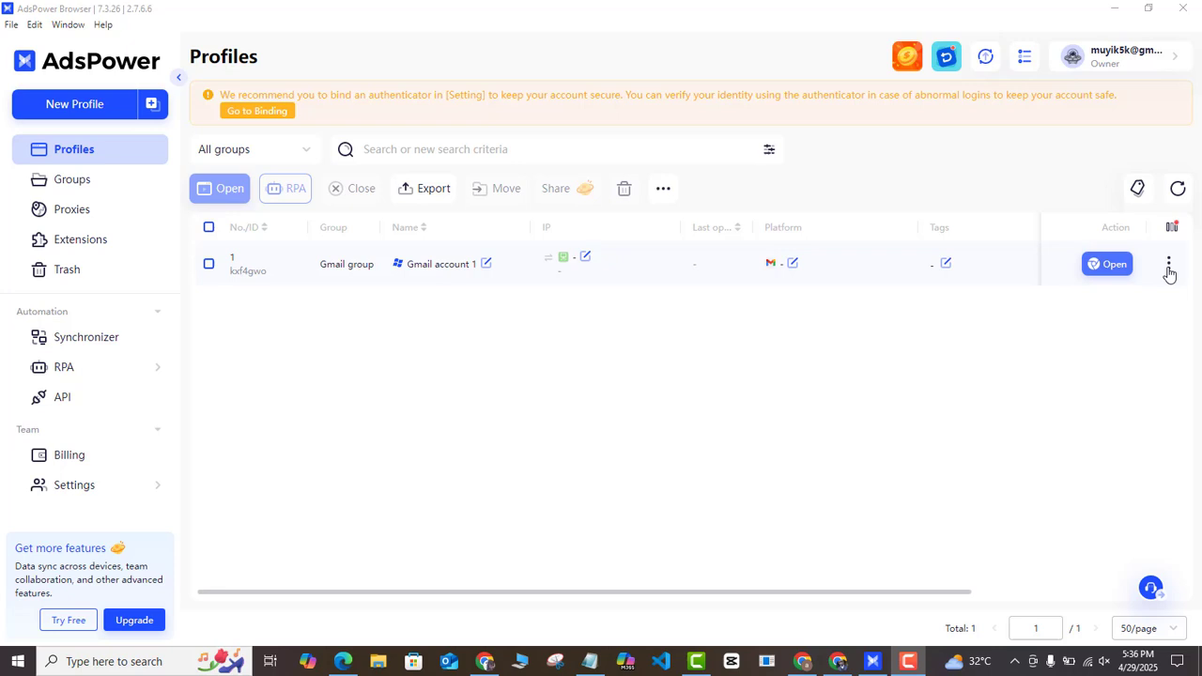
- Launch the profile's browser, review its IP and account info page, then view the Google Ads page
{"action": "left_click", "coordinate": [1110, 271]}
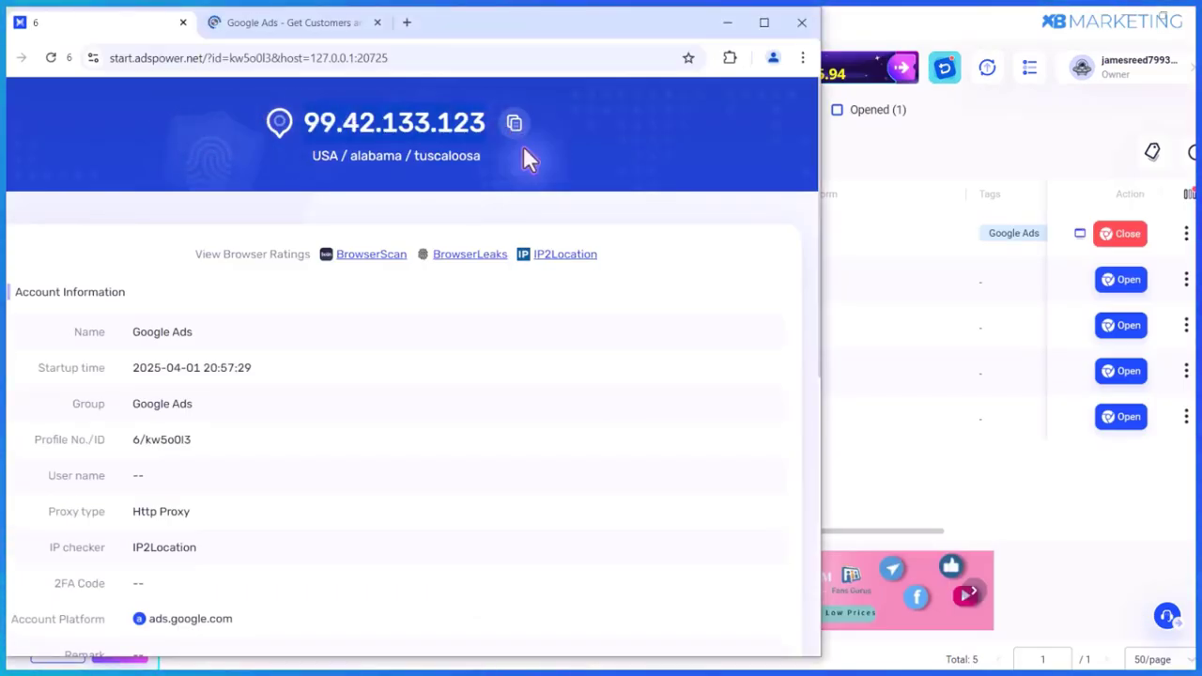
{"action": "scroll", "coordinate": [215, 252], "scroll_direction": "down", "scroll_amount": 5}
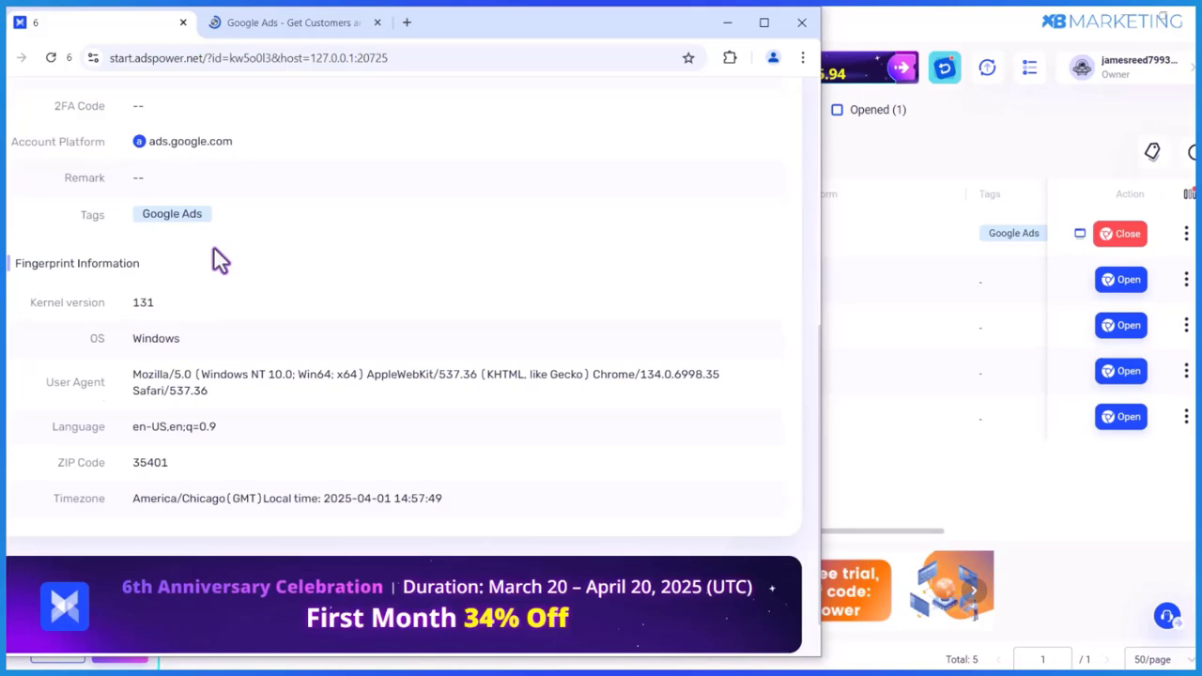
{"action": "scroll", "coordinate": [200, 198], "scroll_direction": "up", "scroll_amount": 2}
{"action": "left_click", "coordinate": [240, 26]}
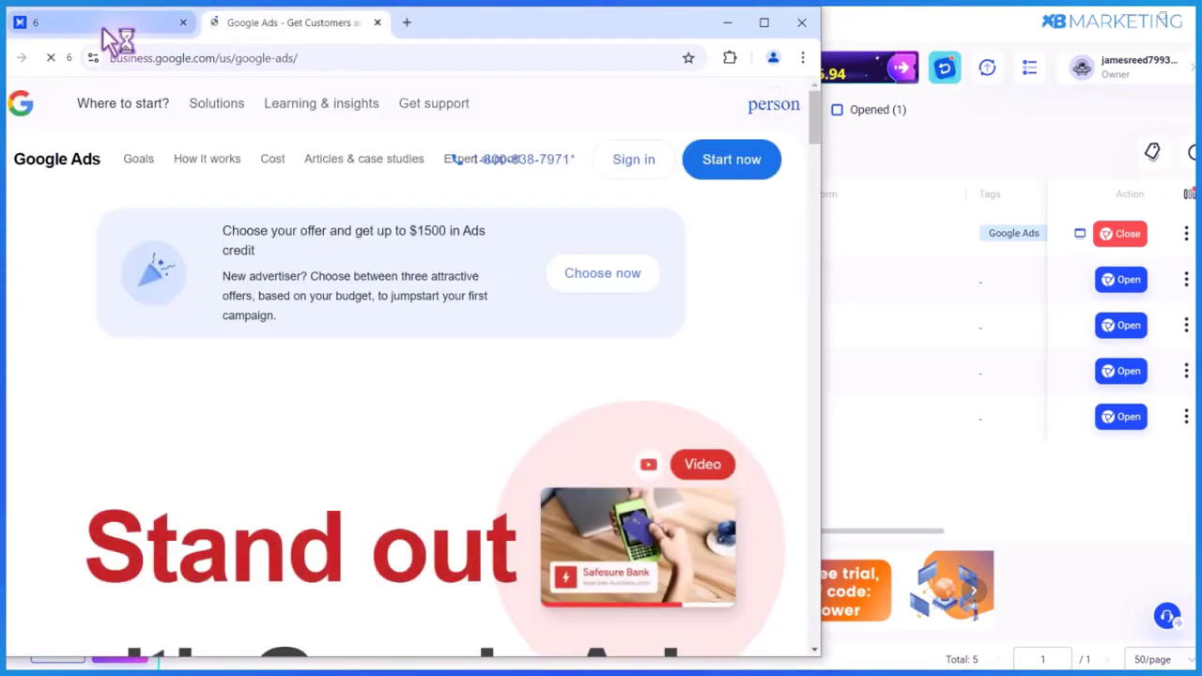
{"action": "left_click", "coordinate": [246, 105]}
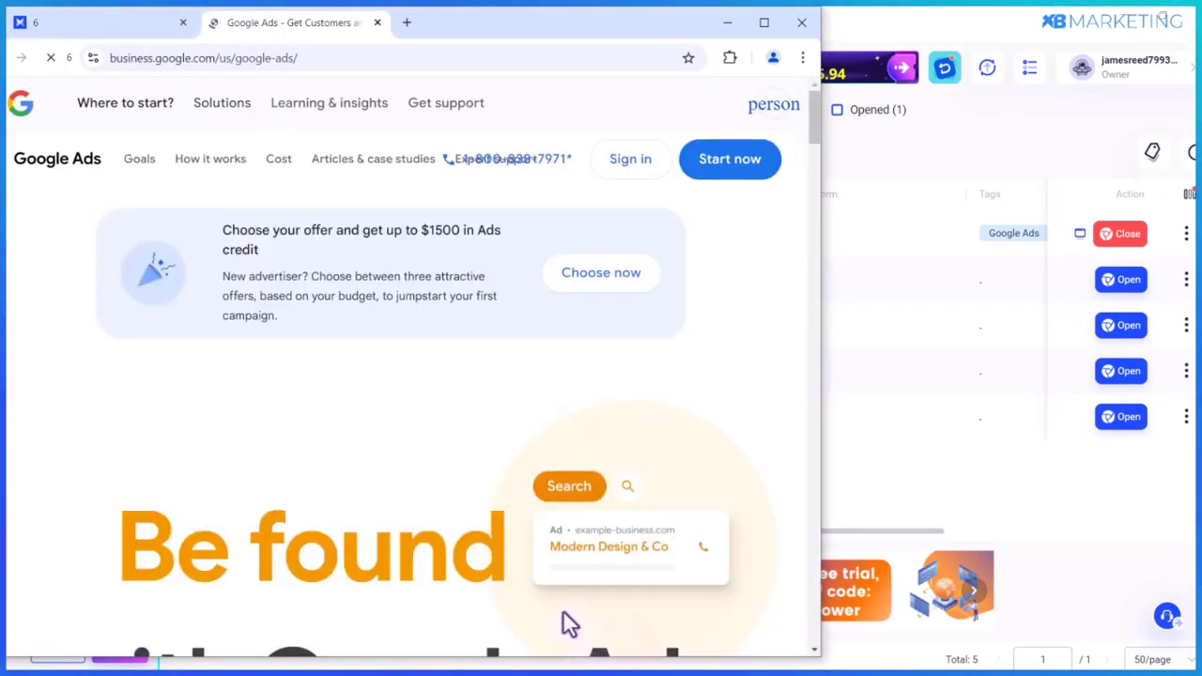
{"action": "mouse_move", "coordinate": [199, 90]}
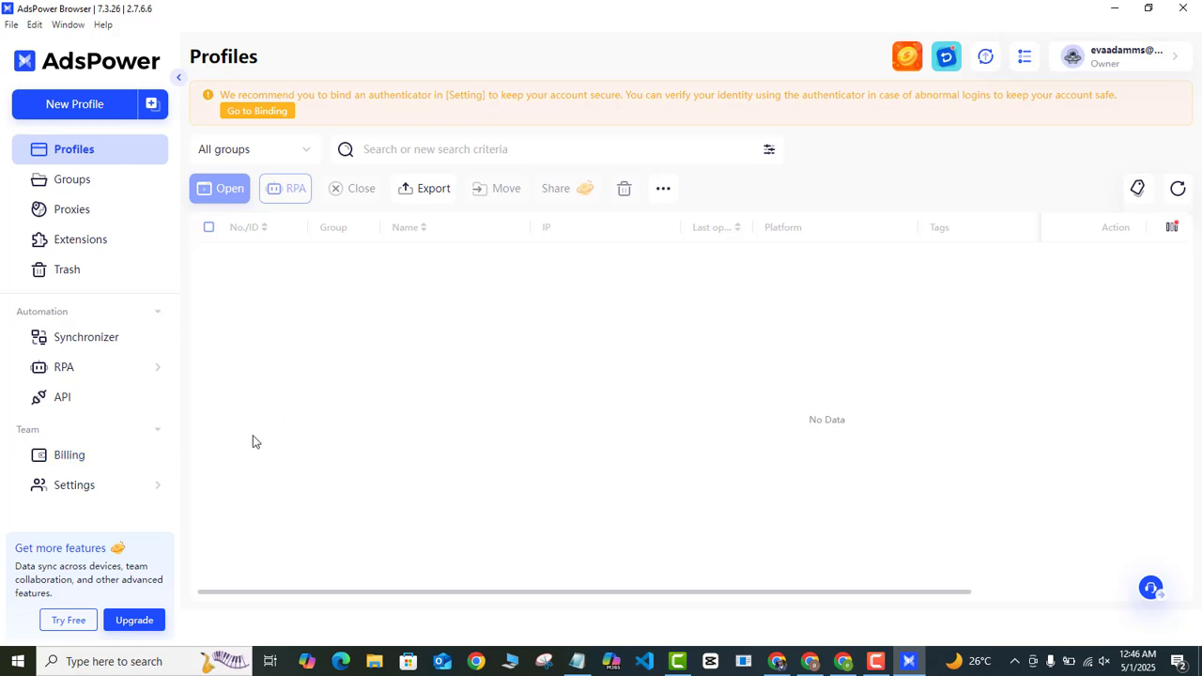
- Go to Billing and view the Upgrade plans, quoting $9.00/mo. for 10 browser profiles
{"action": "left_click", "coordinate": [69, 456]}
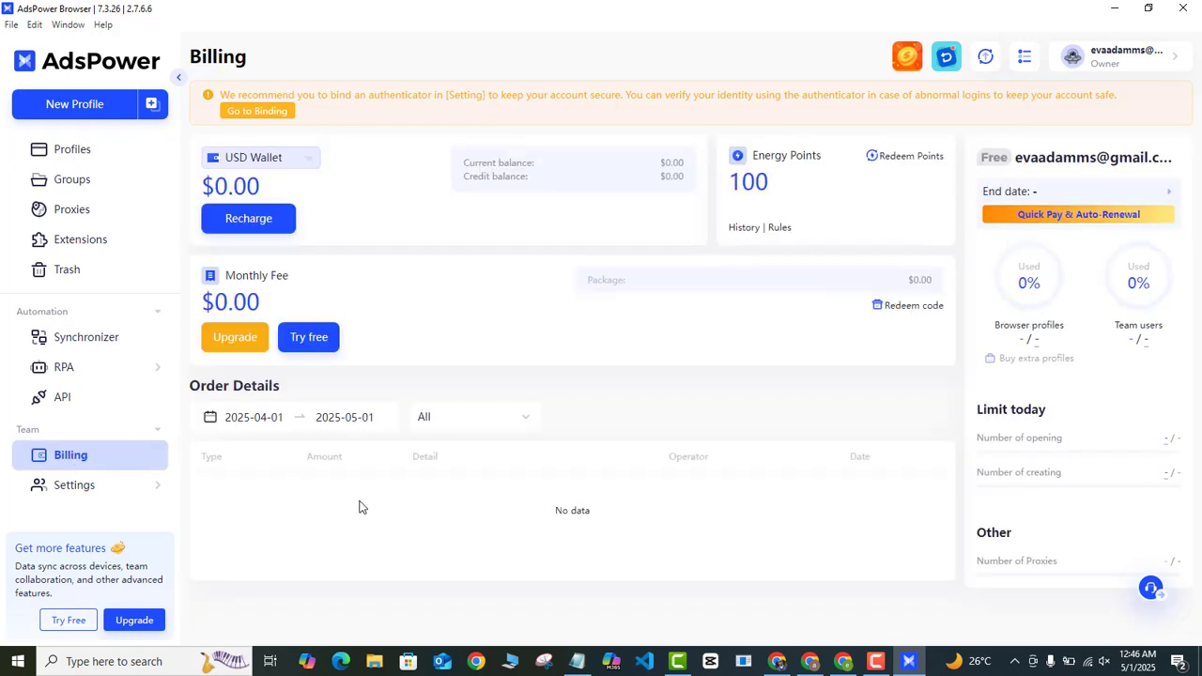
{"action": "left_click", "coordinate": [239, 340]}
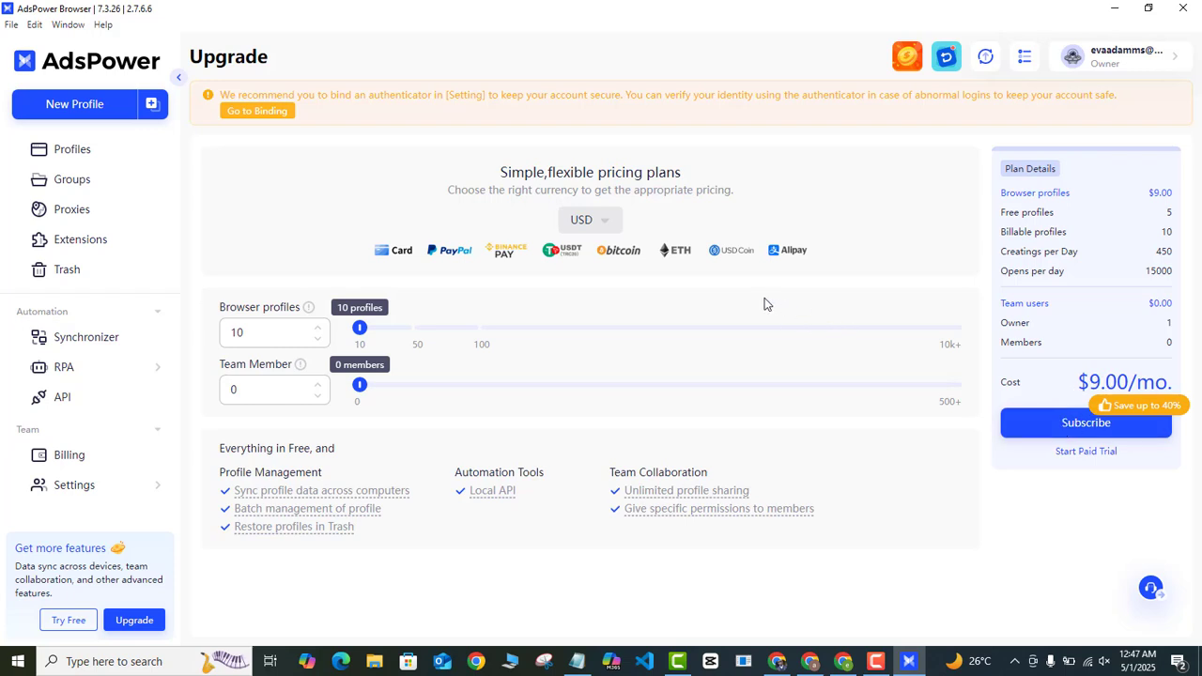
{"action": "left_click", "coordinate": [1056, 427]}
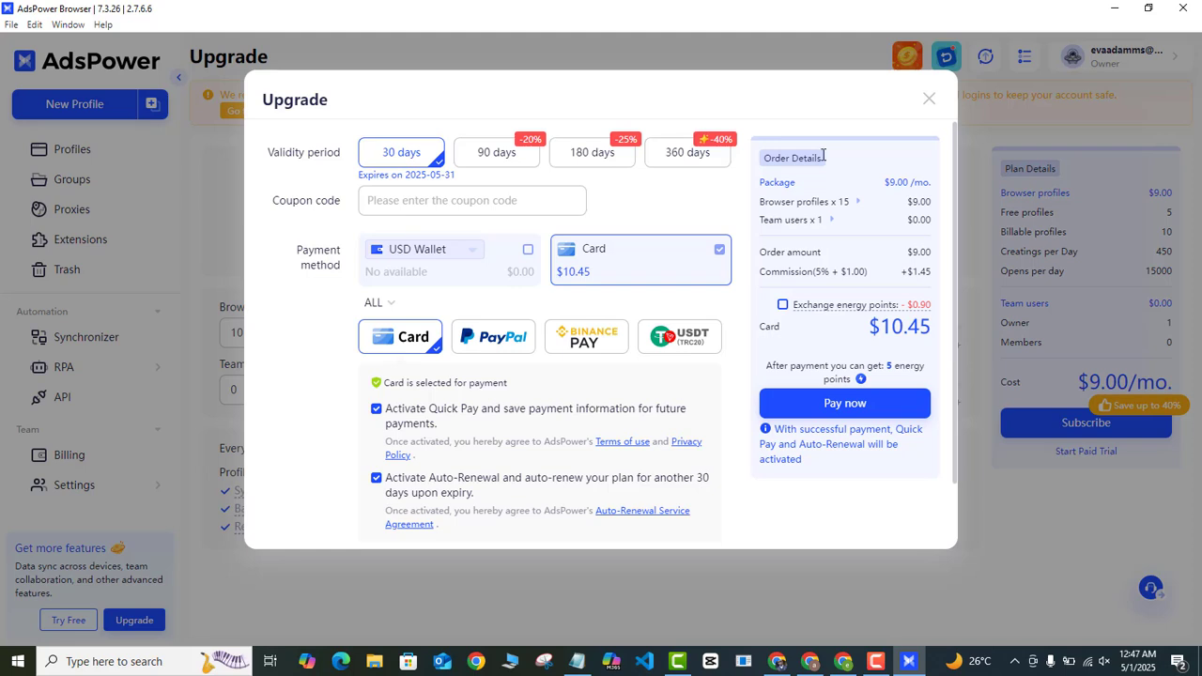
{"action": "left_click", "coordinate": [928, 98]}
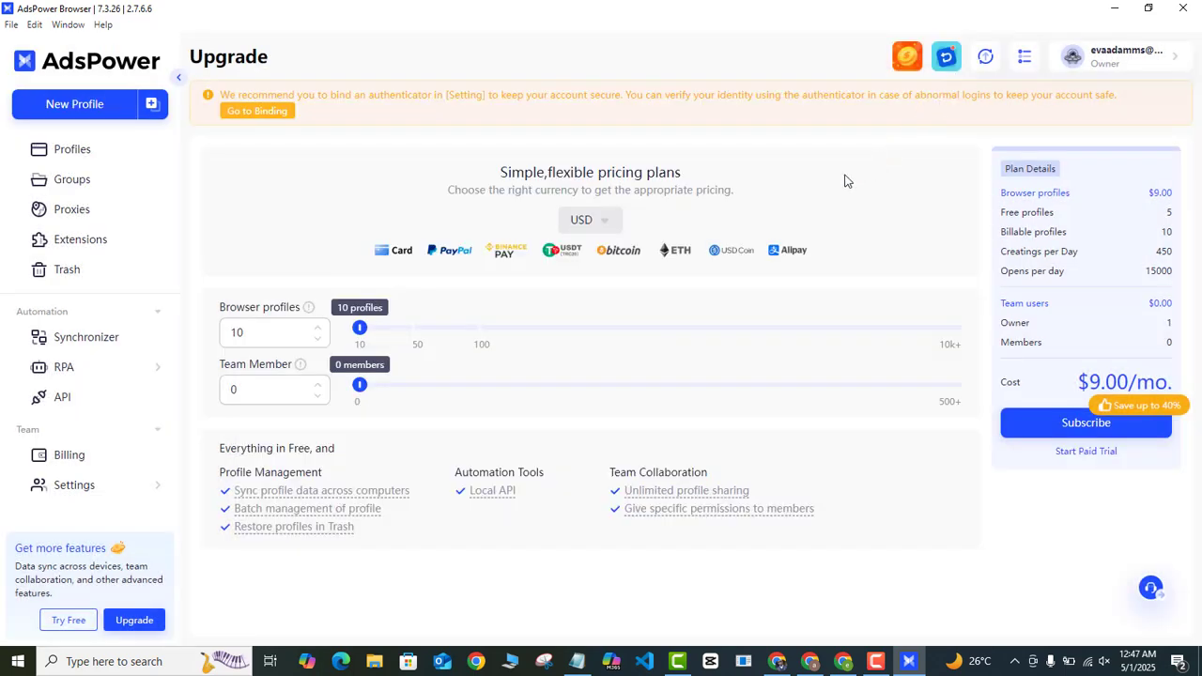
- Start the 7-day free trial, moving to a 15-profile plan ending 2025-05-08
{"action": "left_click", "coordinate": [81, 622]}
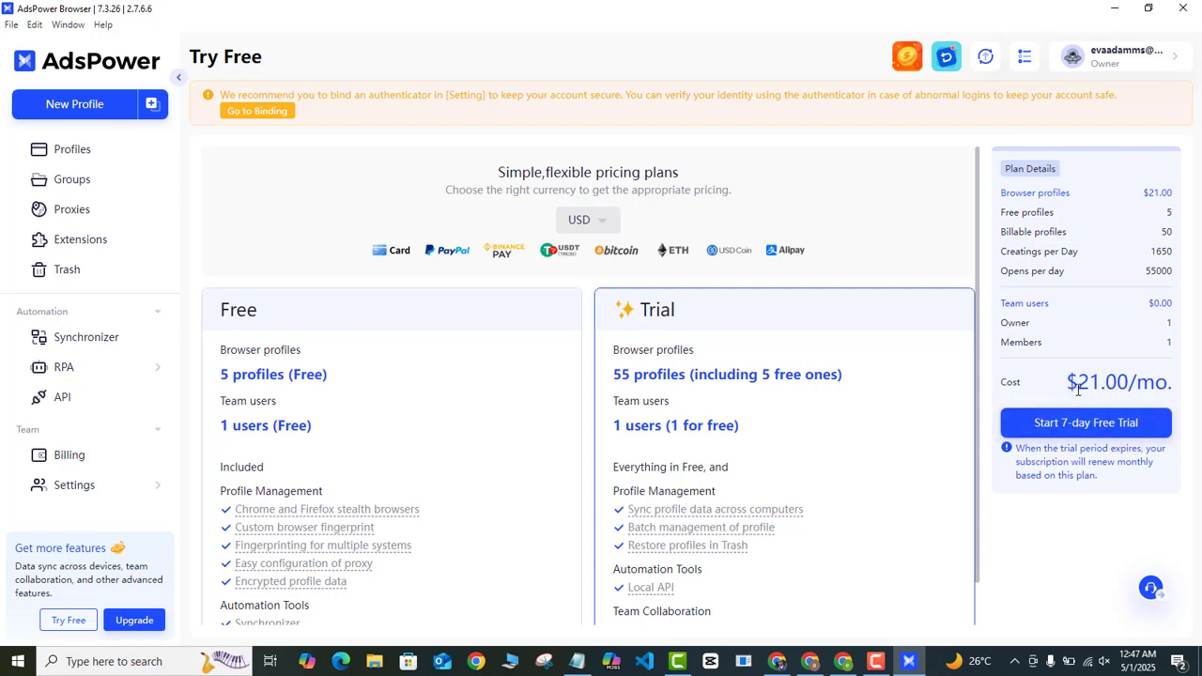
{"action": "left_click", "coordinate": [1049, 438]}
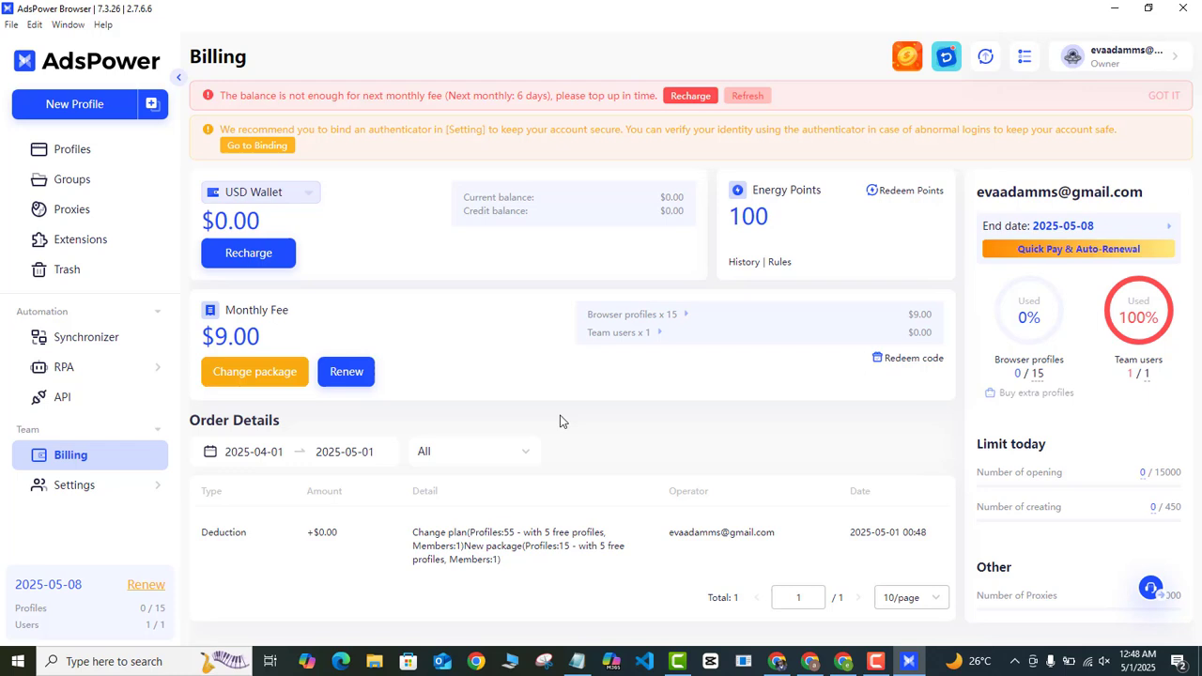